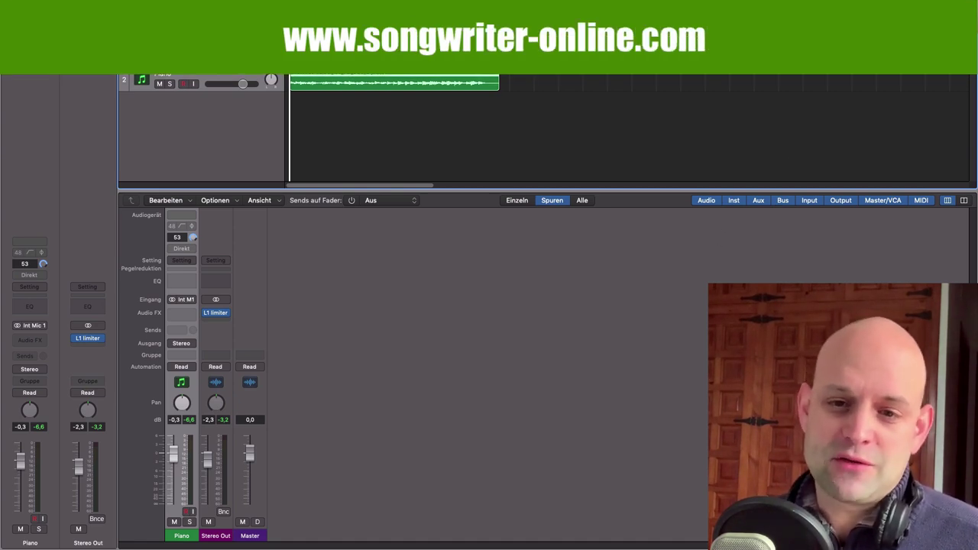
Add a send to Bus 1 on the Piano channel.
{"action": "left_click", "coordinate": [190, 542]}
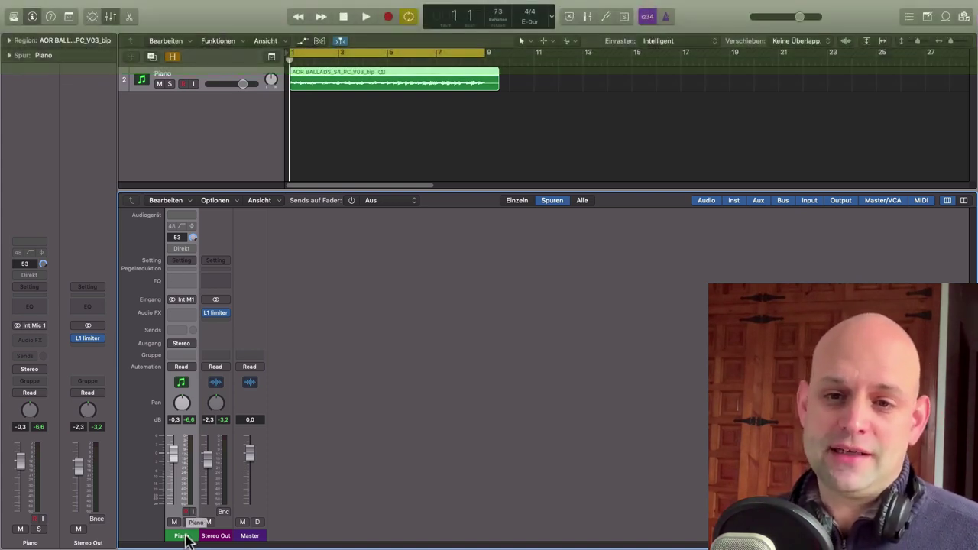
{"action": "left_click", "coordinate": [183, 331]}
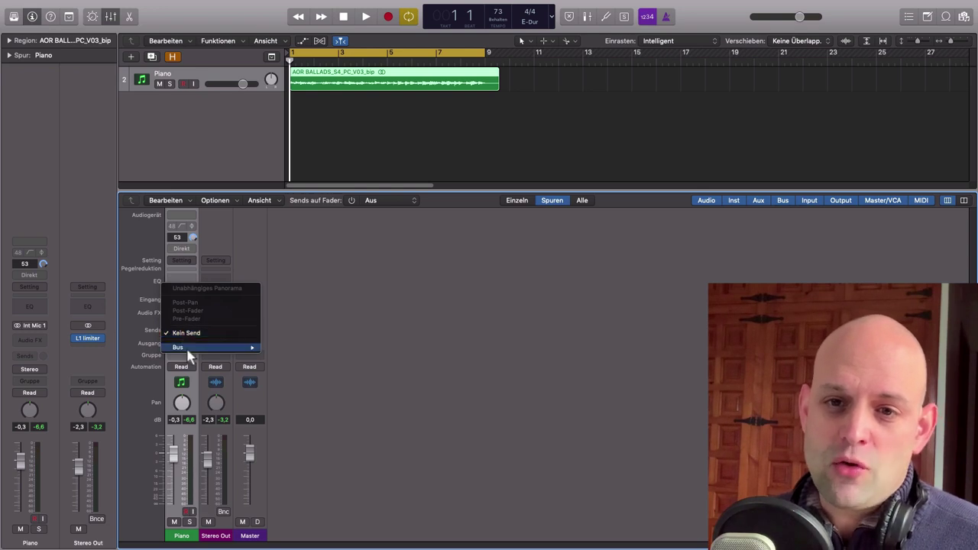
{"action": "mouse_move", "coordinate": [190, 353]}
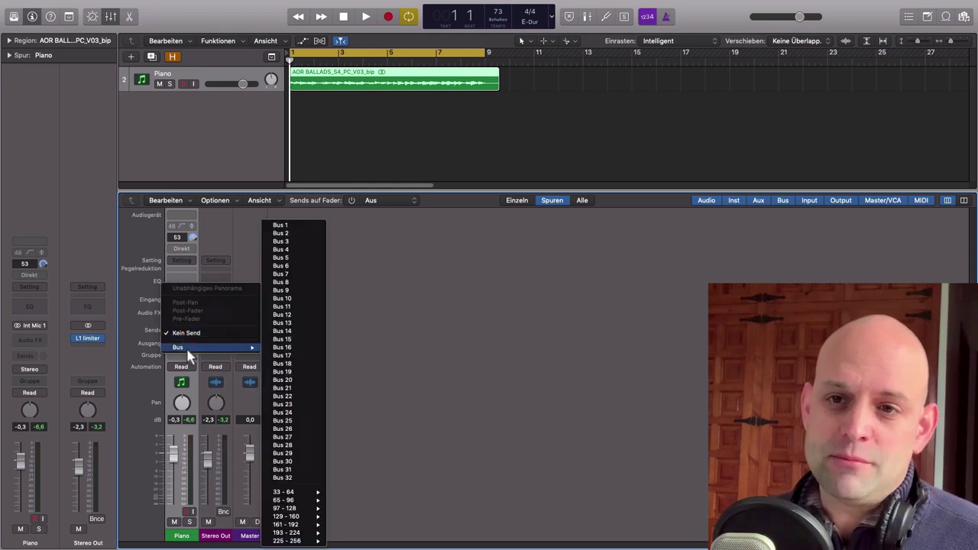
{"action": "left_click", "coordinate": [293, 226]}
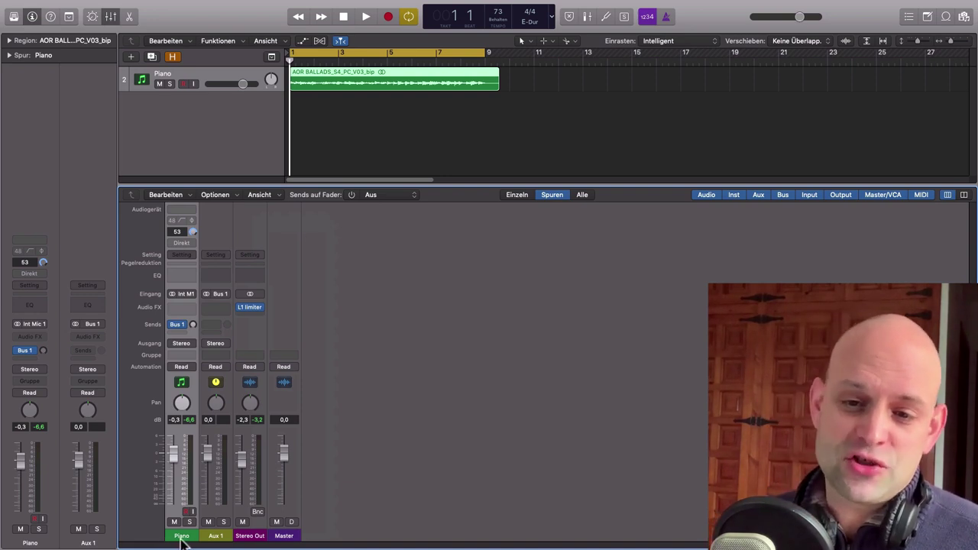
Rename the Aux 1 channel as Hall.
{"action": "double_click", "coordinate": [218, 537]}
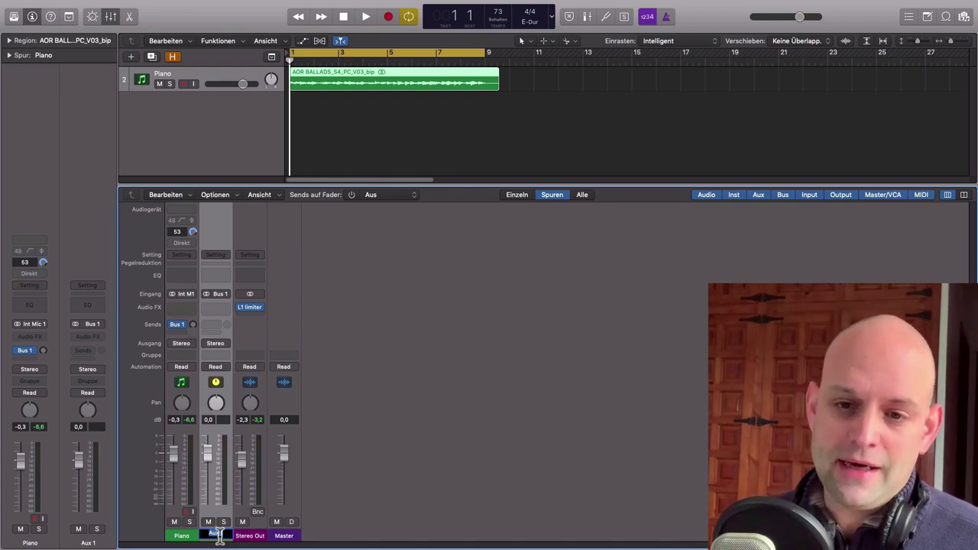
{"action": "type", "text": "Hall"}
{"action": "key", "text": "Return"}
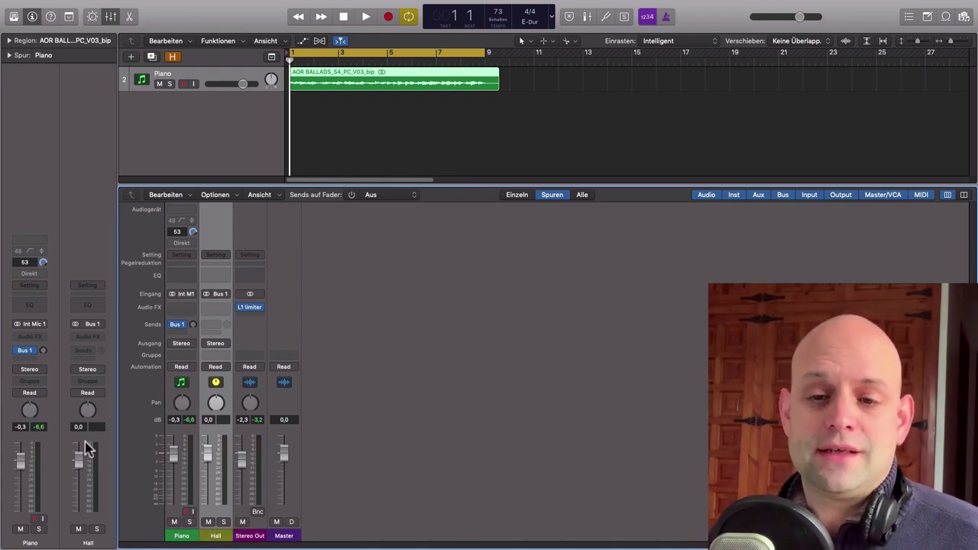
Insert the RC 24 reverb plug-in as an audio effect on the Hall channel.
{"action": "left_click", "coordinate": [221, 307]}
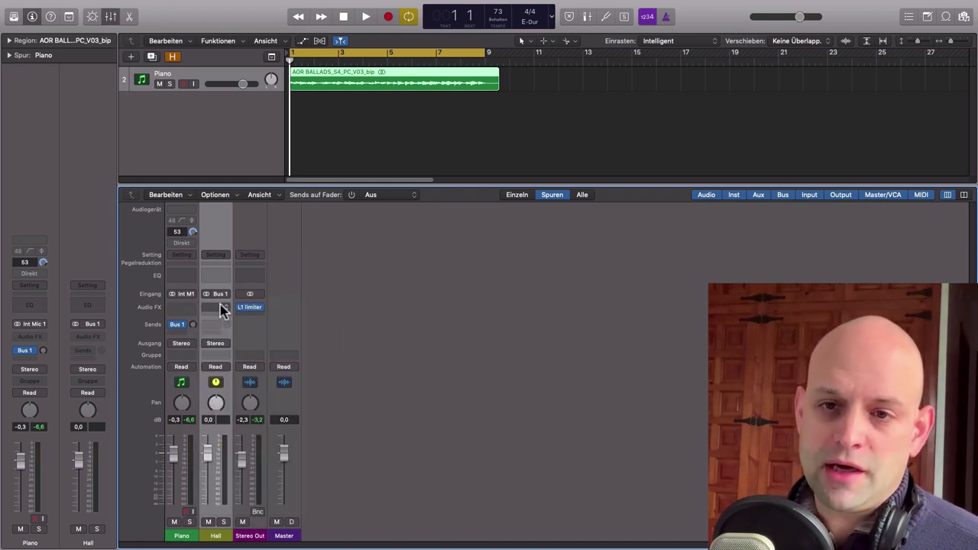
{"action": "left_click", "coordinate": [220, 307]}
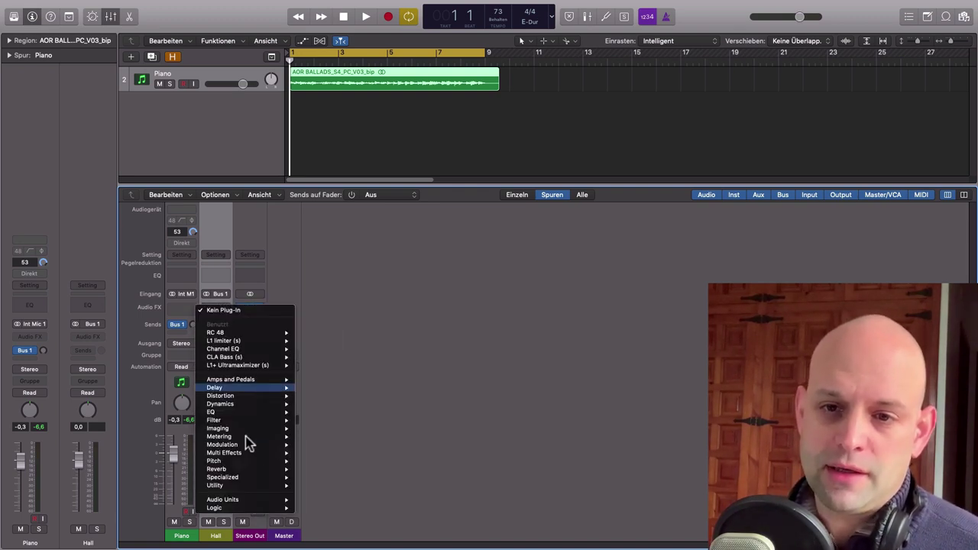
{"action": "mouse_move", "coordinate": [240, 392]}
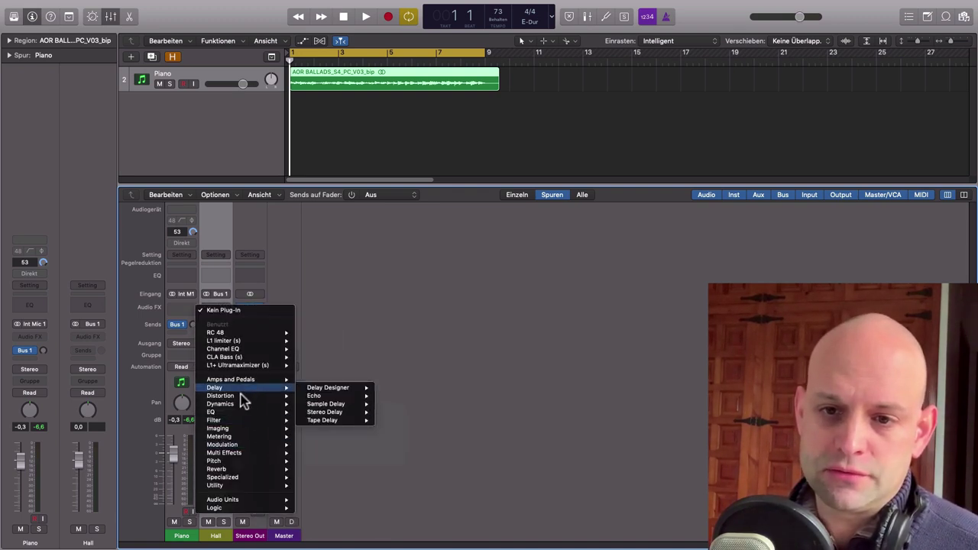
{"action": "mouse_move", "coordinate": [247, 468]}
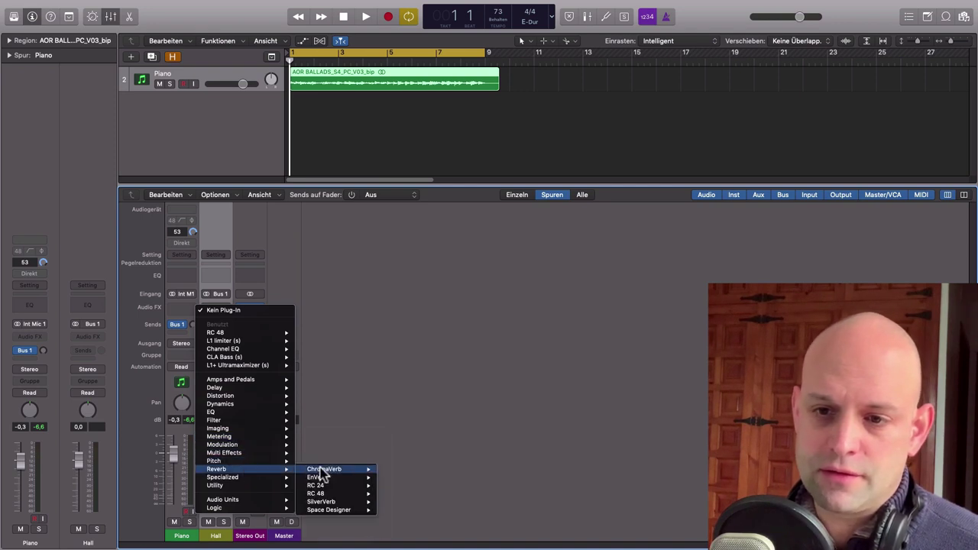
{"action": "mouse_move", "coordinate": [341, 485]}
{"action": "left_click", "coordinate": [394, 490]}
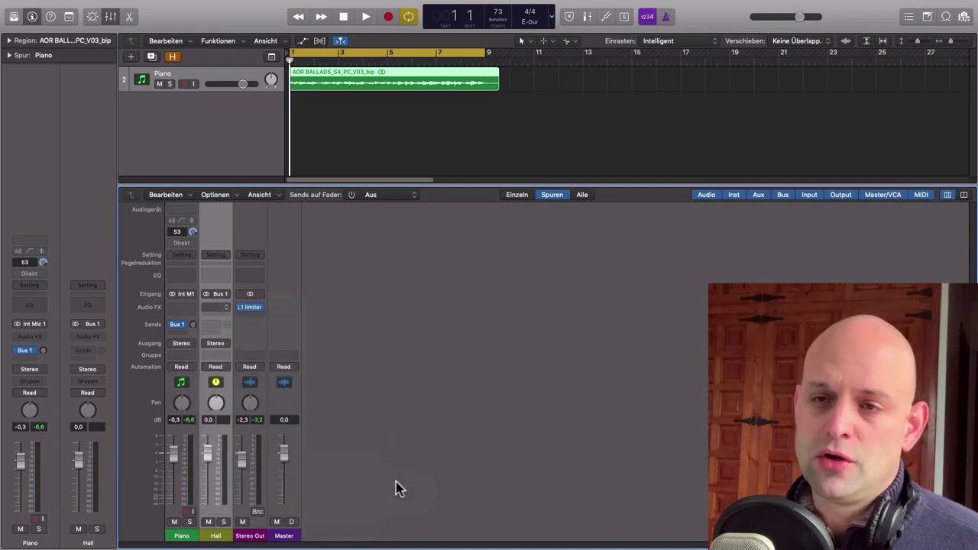
Load the Huge Space factory preset in the RC 24 reverb and close the plug-in window.
{"action": "left_click_drag", "start_coordinate": [153, 26], "coordinate": [387, 84]}
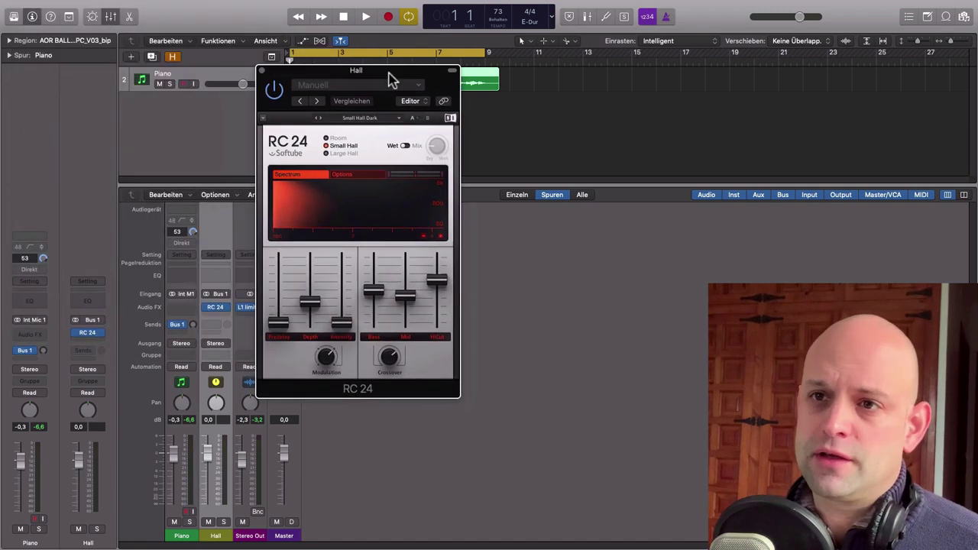
{"action": "left_click", "coordinate": [386, 86]}
{"action": "mouse_move", "coordinate": [426, 280]}
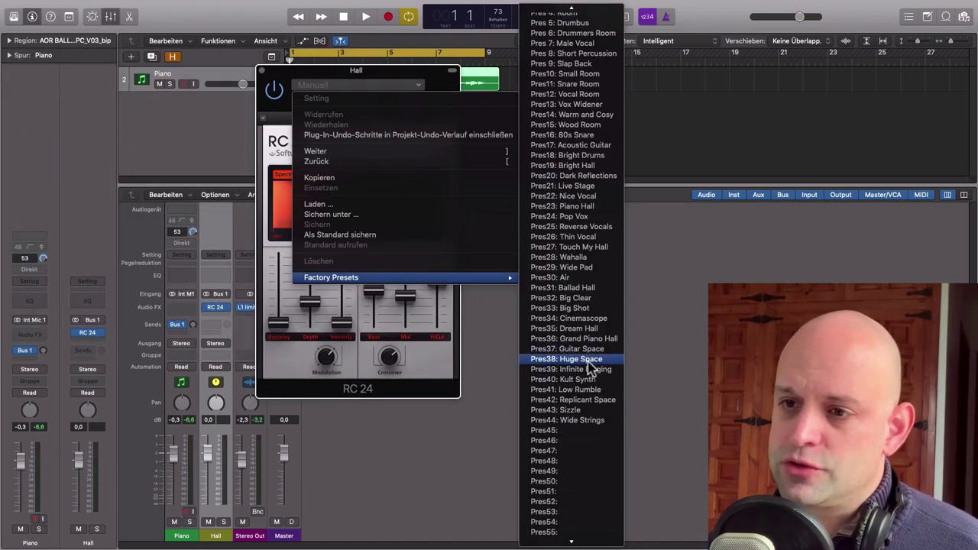
{"action": "left_click", "coordinate": [587, 360]}
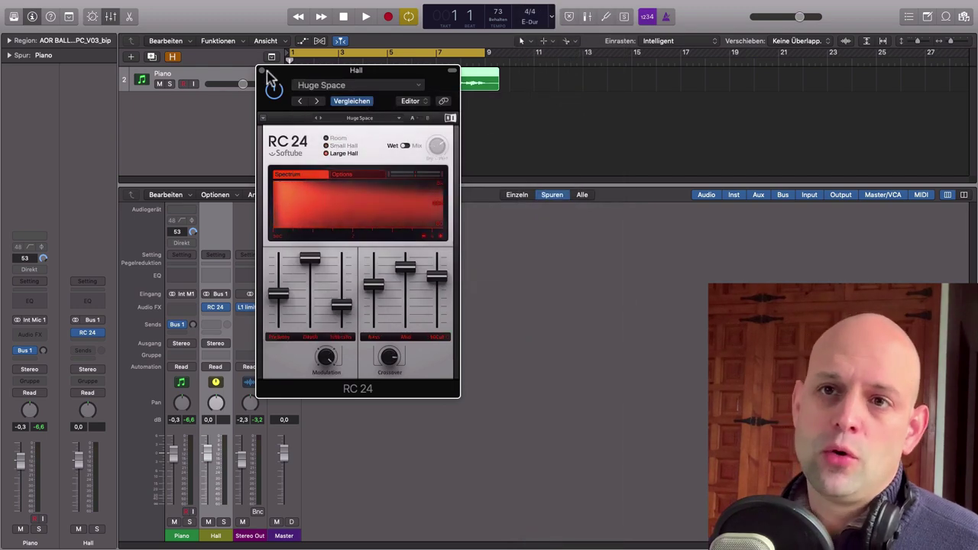
{"action": "left_click_drag", "start_coordinate": [274, 75], "coordinate": [453, 110]}
{"action": "mouse_move", "coordinate": [584, 301]}
{"action": "left_mouse_down"}
{"action": "mouse_move", "coordinate": [552, 327]}
{"action": "mouse_move", "coordinate": [585, 320]}
{"action": "left_mouse_up"}
{"action": "left_click", "coordinate": [442, 104]}
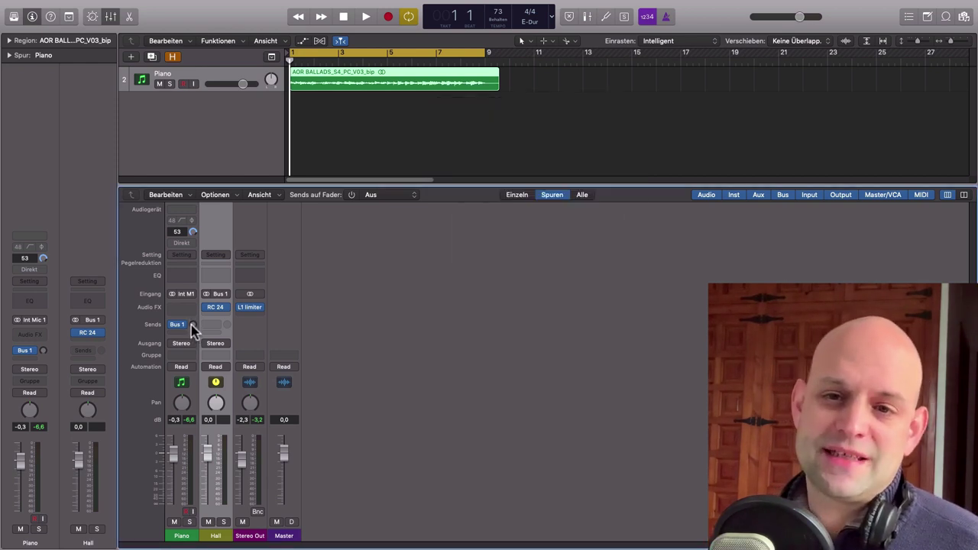
Play the piano dry, raise the Piano channel's Bus 1 send level to blend in the reverb, and stop playback.
{"action": "mouse_move", "coordinate": [192, 326]}
{"action": "left_mouse_down"}
{"action": "mouse_move", "coordinate": [192, 313]}
{"action": "mouse_move", "coordinate": [192, 326]}
{"action": "left_mouse_up"}
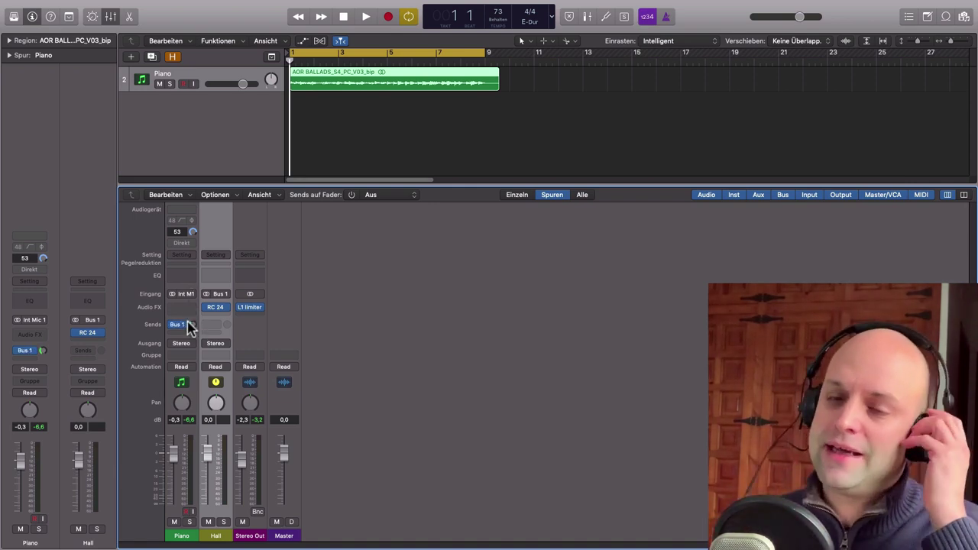
{"action": "left_click_drag", "start_coordinate": [193, 325], "coordinate": [196, 366]}
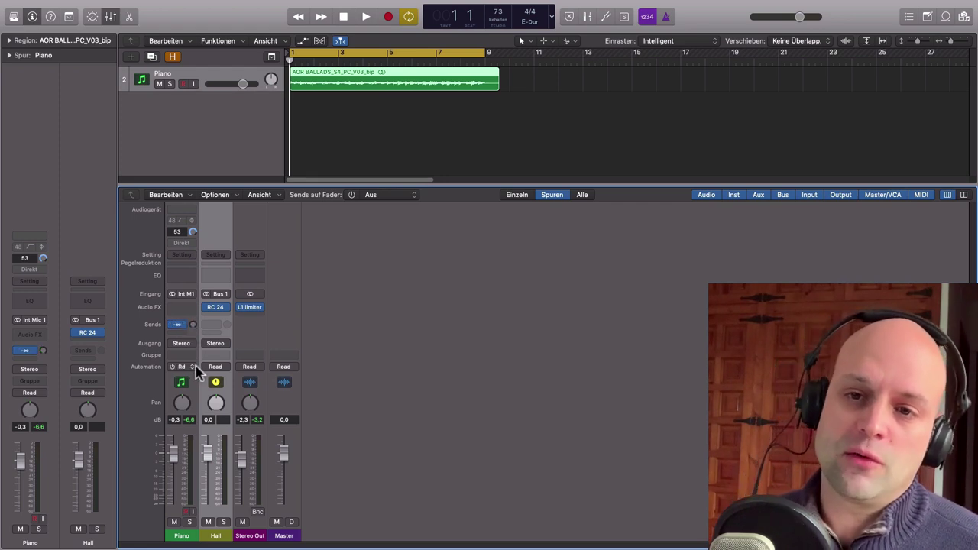
{"action": "key", "text": "space"}
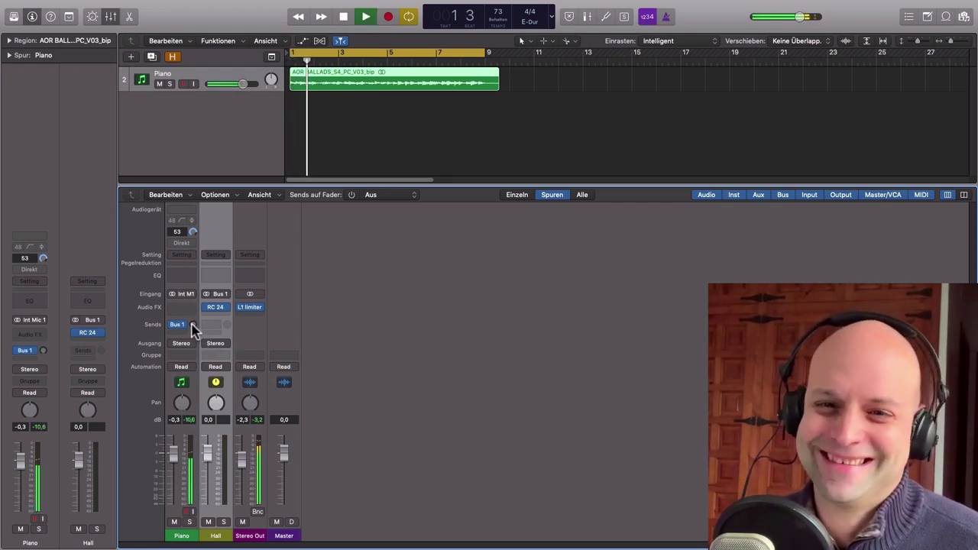
{"action": "mouse_move", "coordinate": [193, 327]}
{"action": "left_mouse_down"}
{"action": "mouse_move", "coordinate": [193, 302]}
{"action": "mouse_move", "coordinate": [192, 325]}
{"action": "left_mouse_up"}
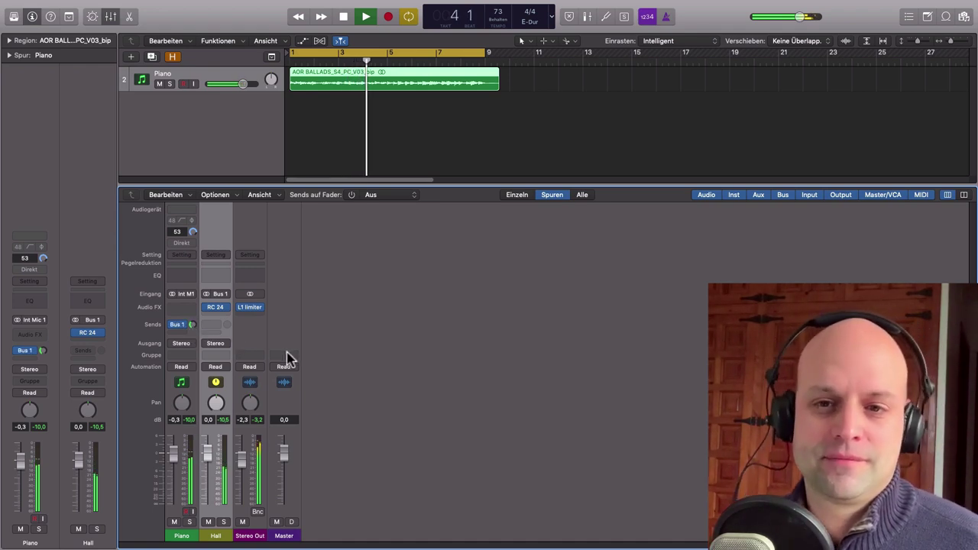
{"action": "key", "text": "space"}
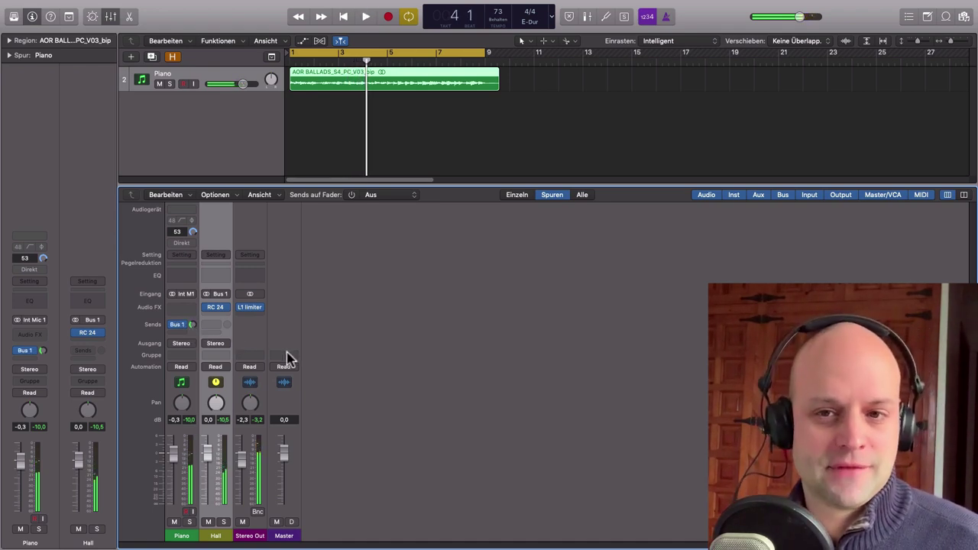
Examine the Post-Pan, Post-Fader and Pre-Fader options of the Piano channel's Bus 1 send and the related pan and effect stages.
{"action": "left_click", "coordinate": [183, 327]}
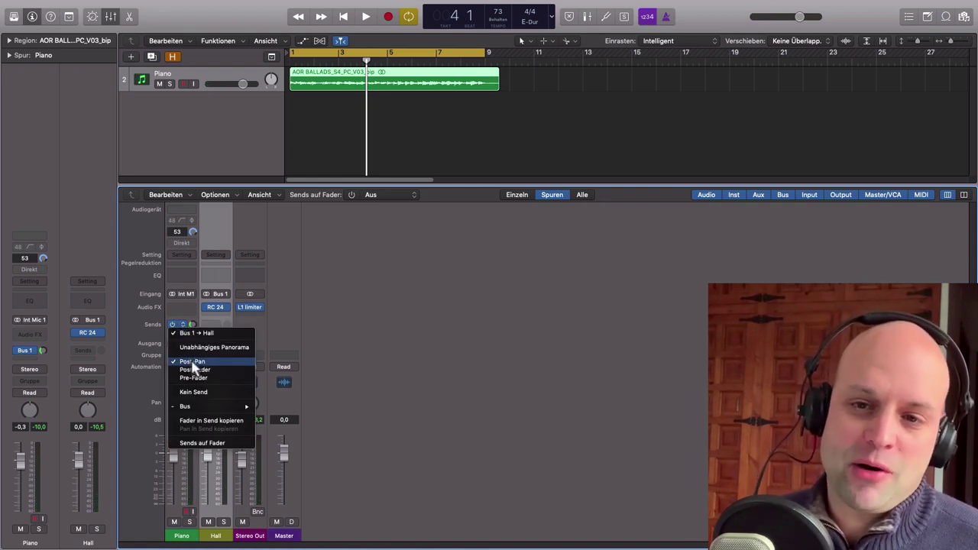
{"action": "left_click", "coordinate": [206, 363]}
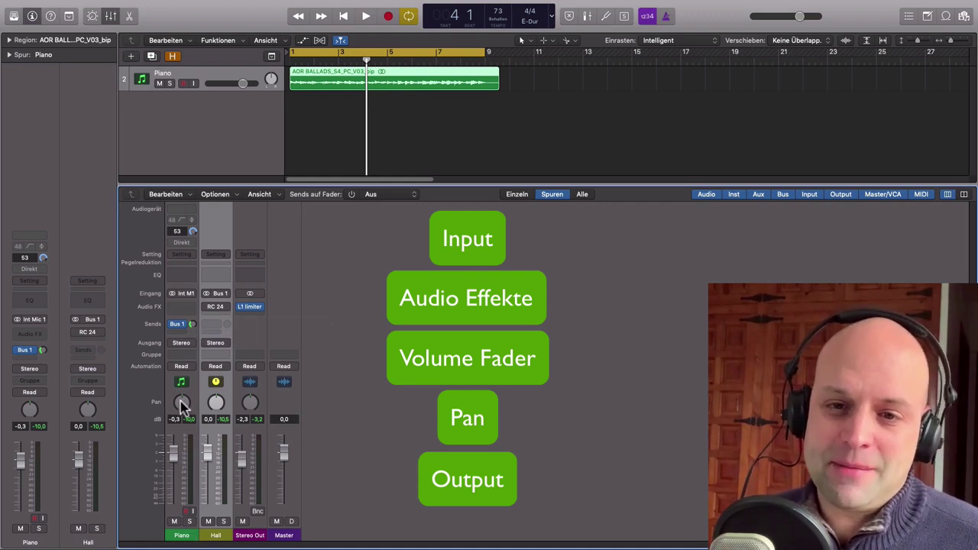
{"action": "left_click_drag", "start_coordinate": [182, 405], "coordinate": [182, 410]}
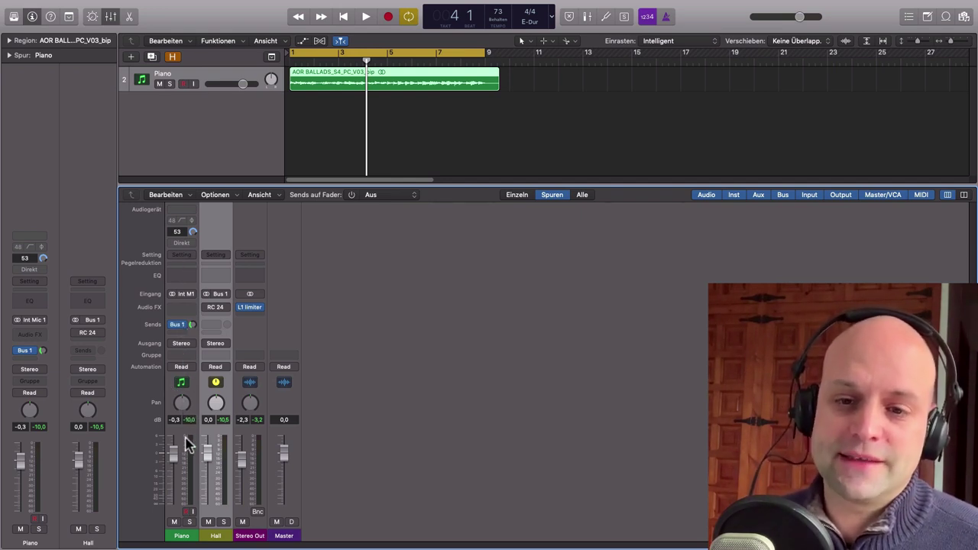
{"action": "left_click", "coordinate": [187, 300]}
{"action": "left_click", "coordinate": [188, 307]}
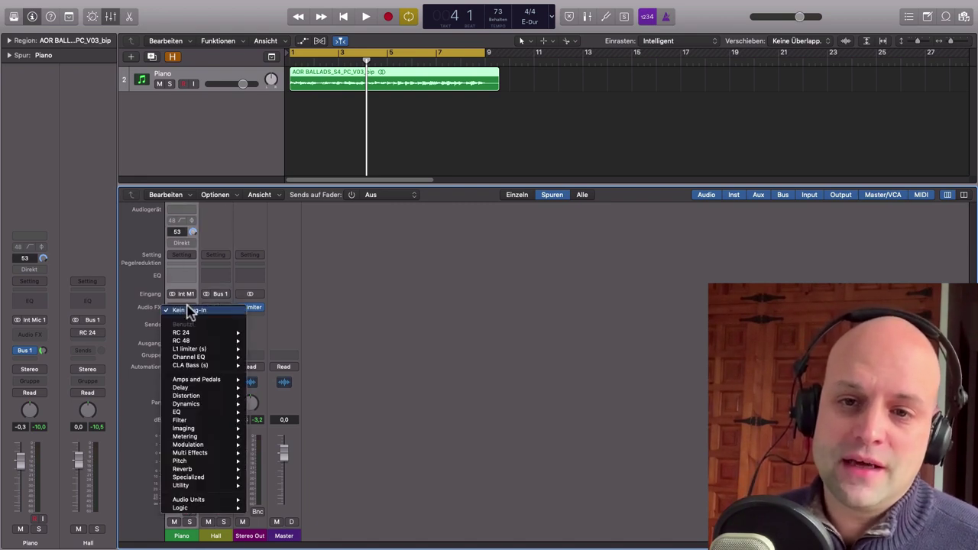
{"action": "left_click", "coordinate": [336, 307]}
{"action": "left_click", "coordinate": [182, 325]}
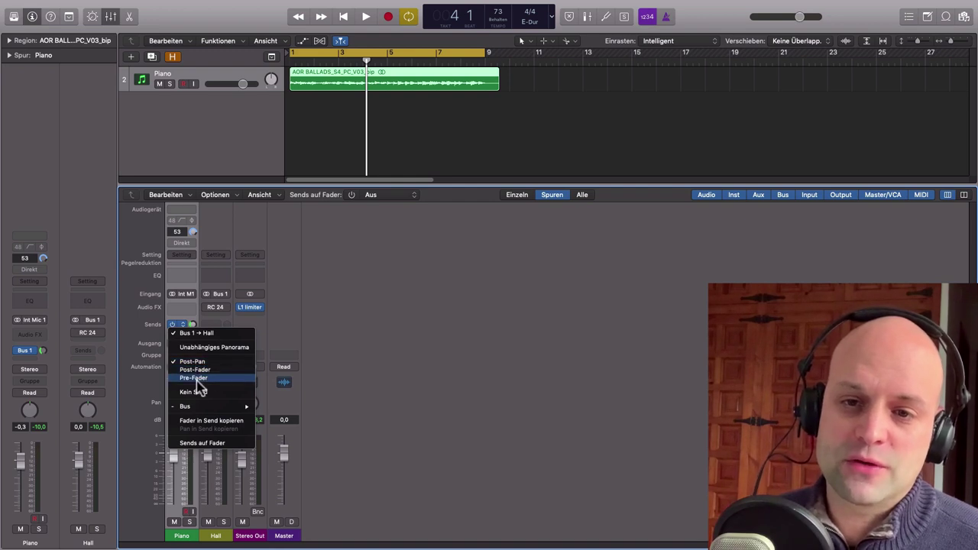
{"action": "left_click", "coordinate": [315, 340]}
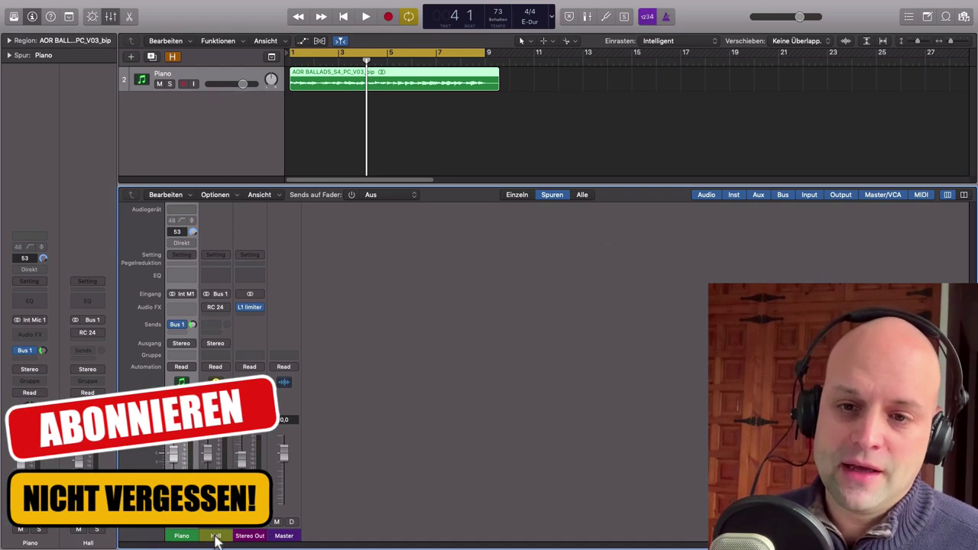
{"action": "left_click", "coordinate": [216, 536]}
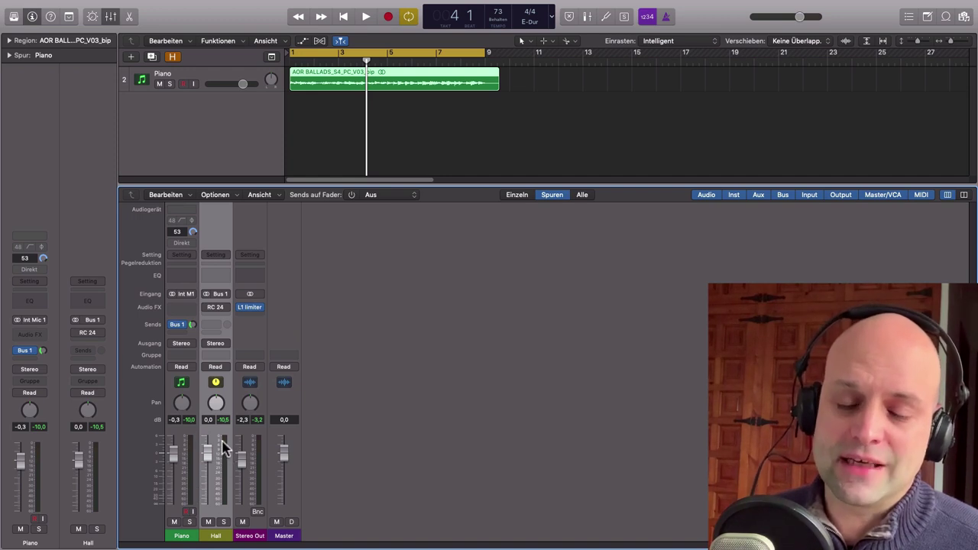
{"action": "left_click", "coordinate": [182, 327]}
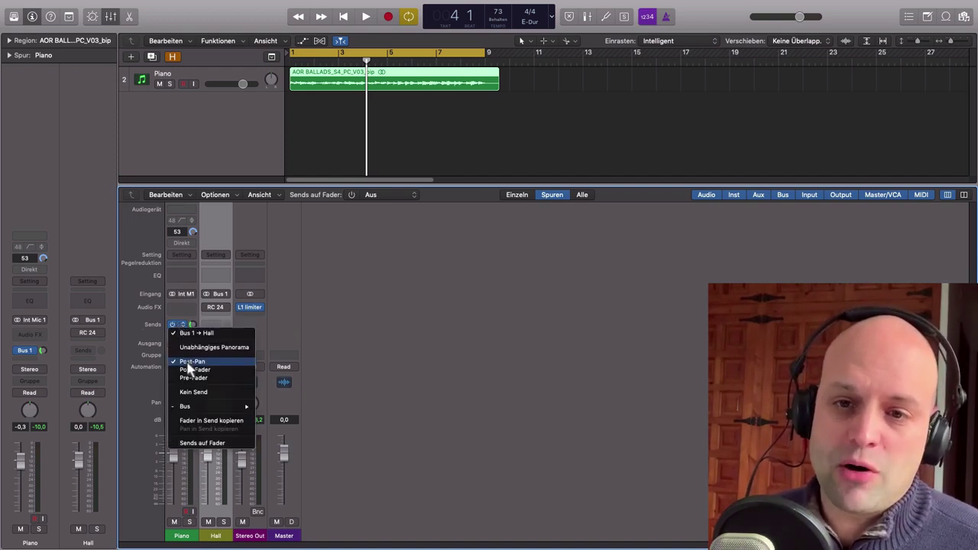
{"action": "left_click", "coordinate": [246, 370]}
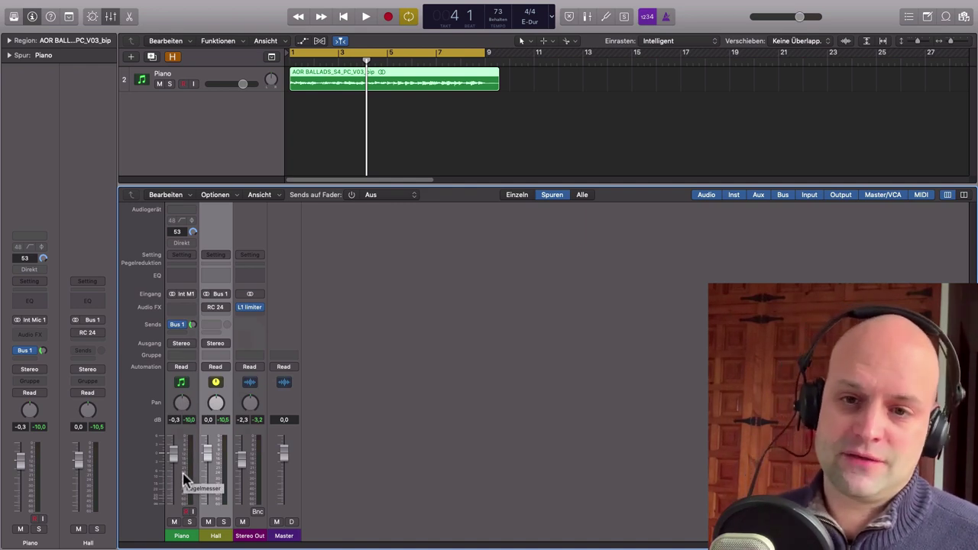
Raise the Piano channel's volume fader to 0.2 dB and pan the channel to -39.
{"action": "left_click", "coordinate": [190, 367]}
{"action": "left_click", "coordinate": [188, 353]}
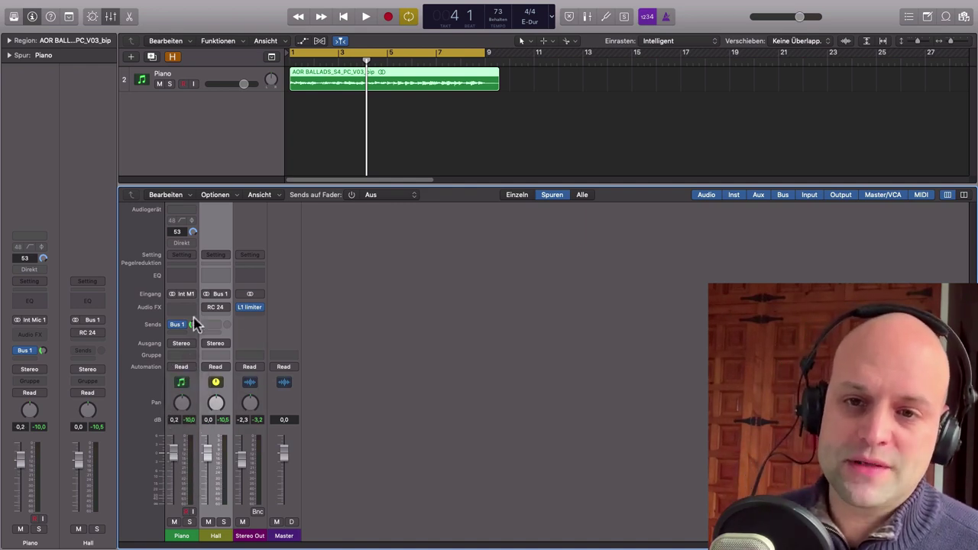
{"action": "left_click", "coordinate": [194, 325]}
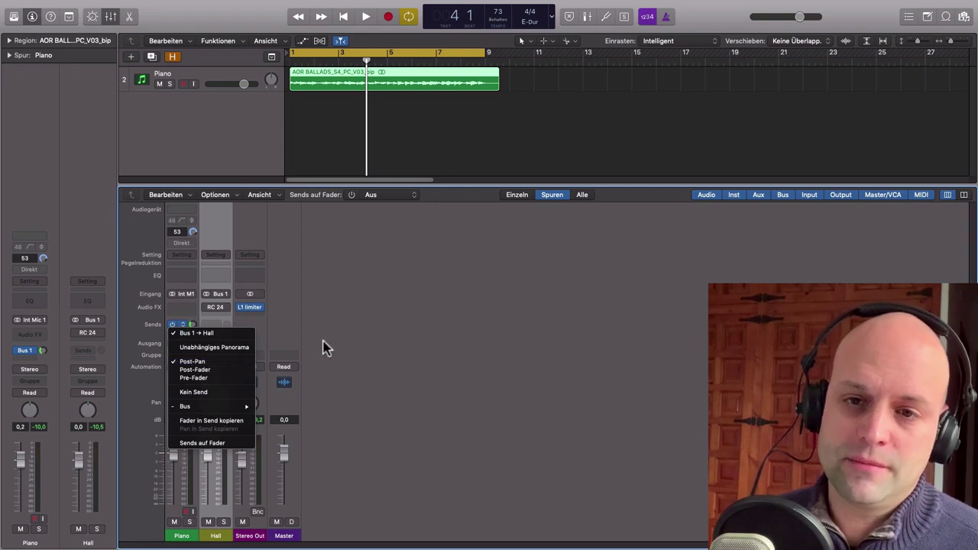
{"action": "left_click", "coordinate": [192, 370]}
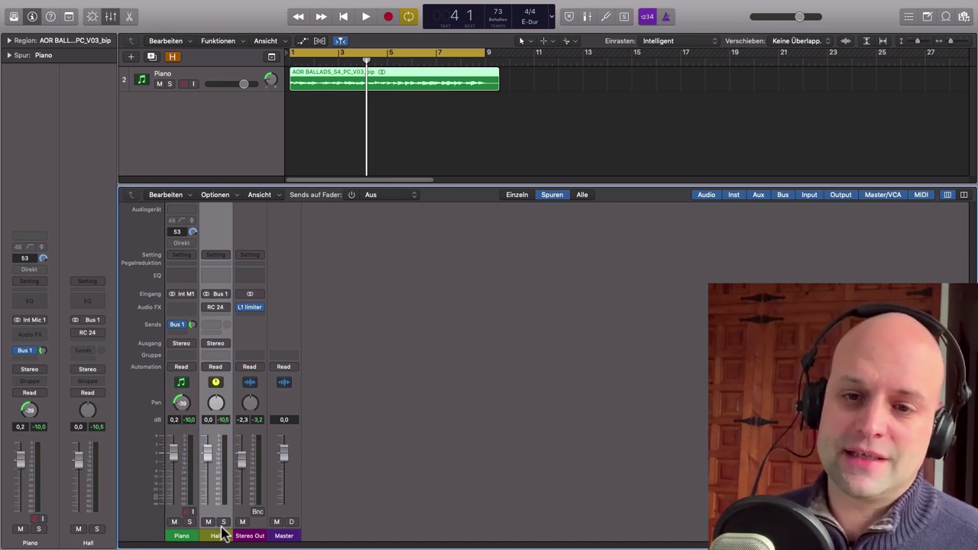
{"action": "left_click_drag", "start_coordinate": [181, 405], "coordinate": [144, 370]}
Set the Piano channel's fader to 0.0 dB and play the track while varying its controls to hear how the Hall send responds.
{"action": "mouse_move", "coordinate": [174, 454]}
{"action": "left_mouse_down"}
{"action": "mouse_move", "coordinate": [173, 475]}
{"action": "mouse_move", "coordinate": [174, 454]}
{"action": "left_mouse_up"}
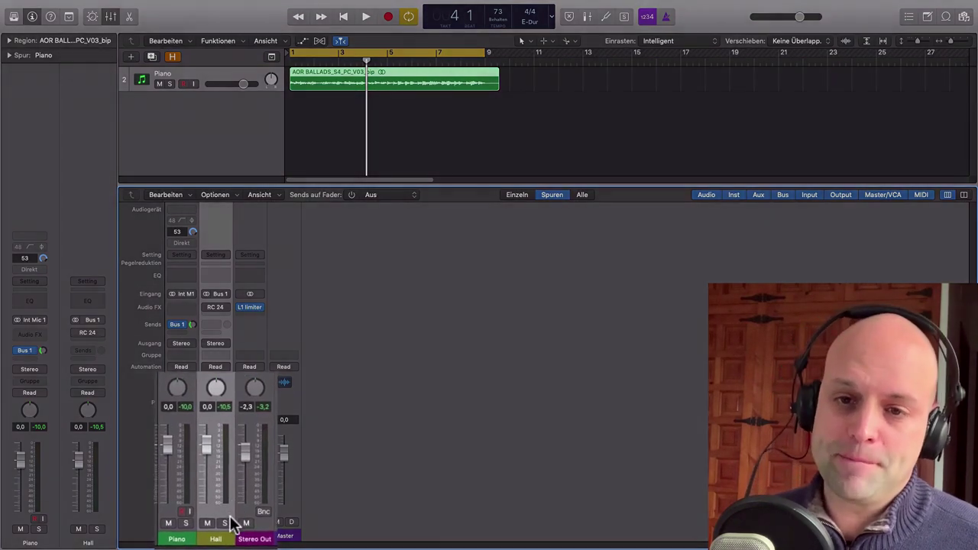
{"action": "key", "text": "space"}
{"action": "left_click_drag", "start_coordinate": [174, 375], "coordinate": [164, 331]}
{"action": "mouse_move", "coordinate": [147, 403]}
{"action": "left_mouse_down"}
{"action": "mouse_move", "coordinate": [150, 453]}
{"action": "mouse_move", "coordinate": [148, 411]}
{"action": "left_mouse_up"}
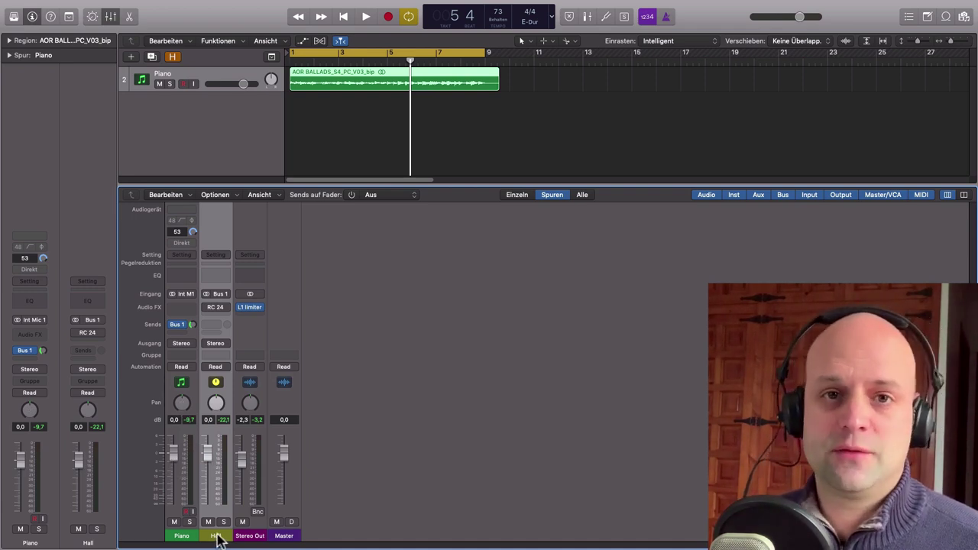
Set the Piano channel's Bus 1 send mode to Post-Fader.
{"action": "left_click", "coordinate": [183, 325]}
{"action": "left_click", "coordinate": [187, 371]}
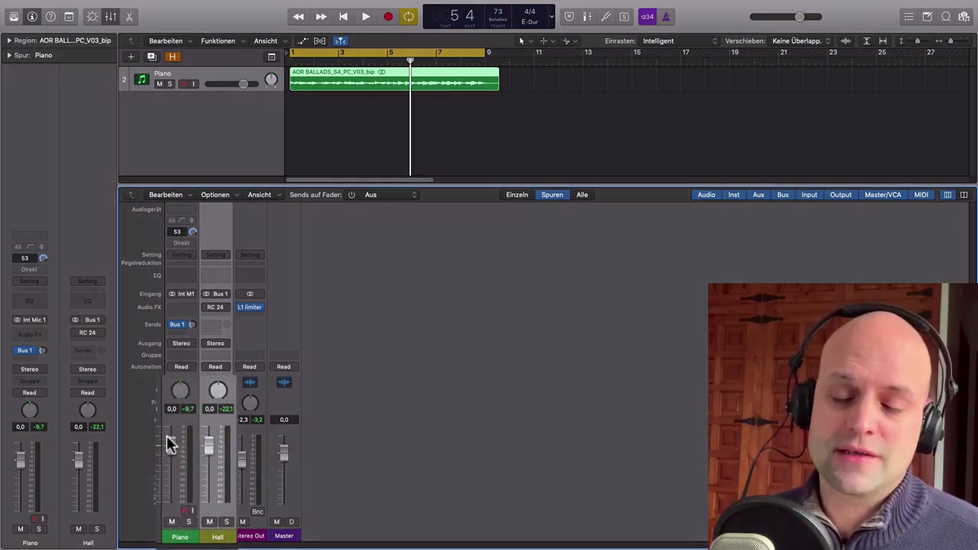
Play the track and pan the Piano channel to +51 and -64 to hear the Post-Fader Hall send, finishing with the pan centred.
{"action": "key", "text": "space"}
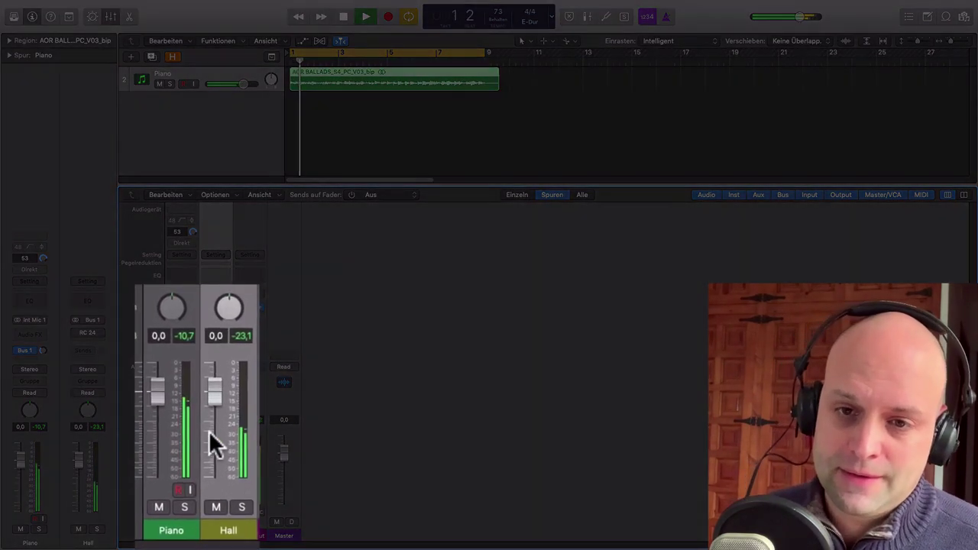
{"action": "left_click_drag", "start_coordinate": [174, 328], "coordinate": [169, 267]}
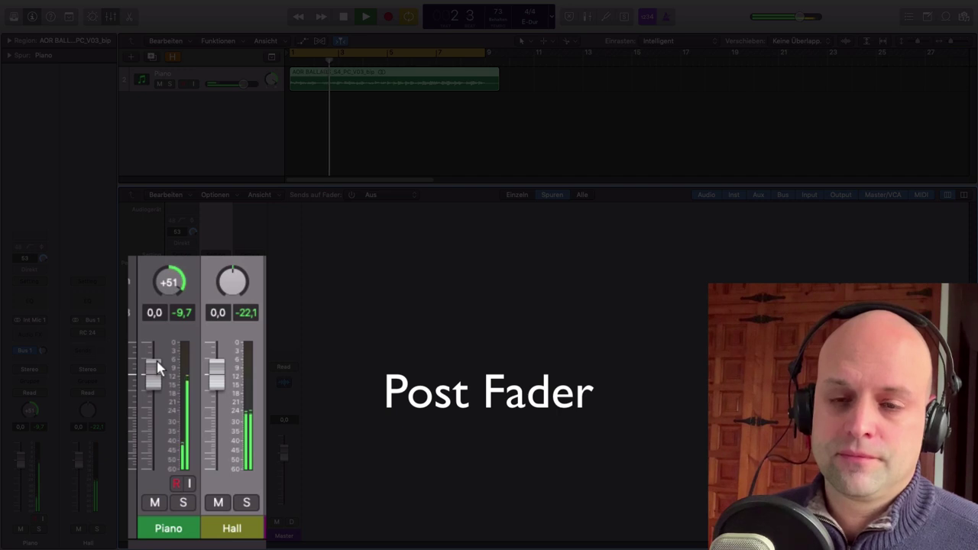
{"action": "mouse_move", "coordinate": [159, 374]}
{"action": "left_mouse_down"}
{"action": "mouse_move", "coordinate": [133, 295]}
{"action": "mouse_move", "coordinate": [143, 380]}
{"action": "left_mouse_up"}
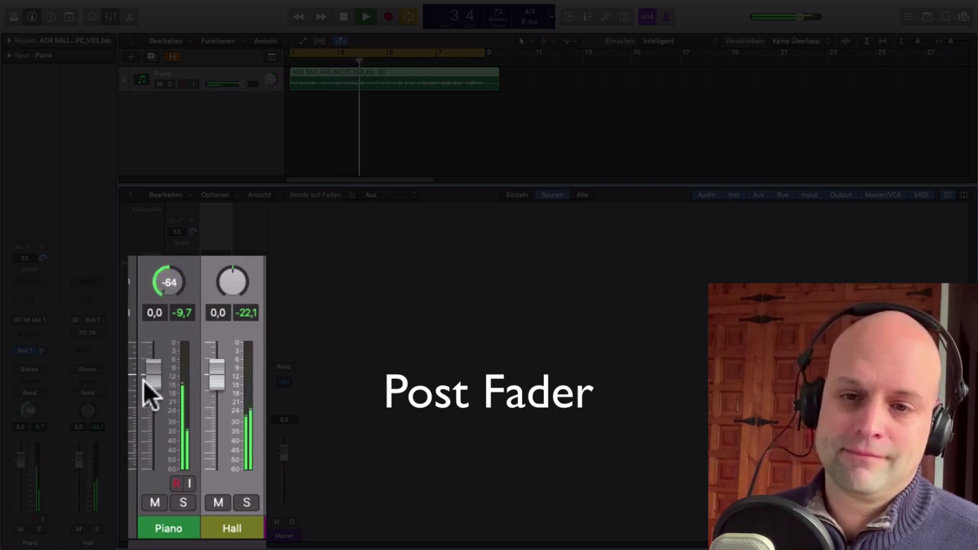
{"action": "mouse_move", "coordinate": [157, 385]}
{"action": "left_mouse_down"}
{"action": "mouse_move", "coordinate": [158, 406]}
{"action": "mouse_move", "coordinate": [158, 396]}
{"action": "left_mouse_up"}
{"action": "left_click", "coordinate": [174, 280], "text": "alt"}
Pull down the Piano channel's fader during playback to hear how the Post-Fader send reacts, restore 0.0 dB and stop playback.
{"action": "left_click_drag", "start_coordinate": [154, 319], "coordinate": [154, 390]}
{"action": "left_click_drag", "start_coordinate": [155, 457], "coordinate": [171, 435]}
{"action": "left_click", "coordinate": [171, 446], "text": "alt"}
{"action": "key", "text": "space"}
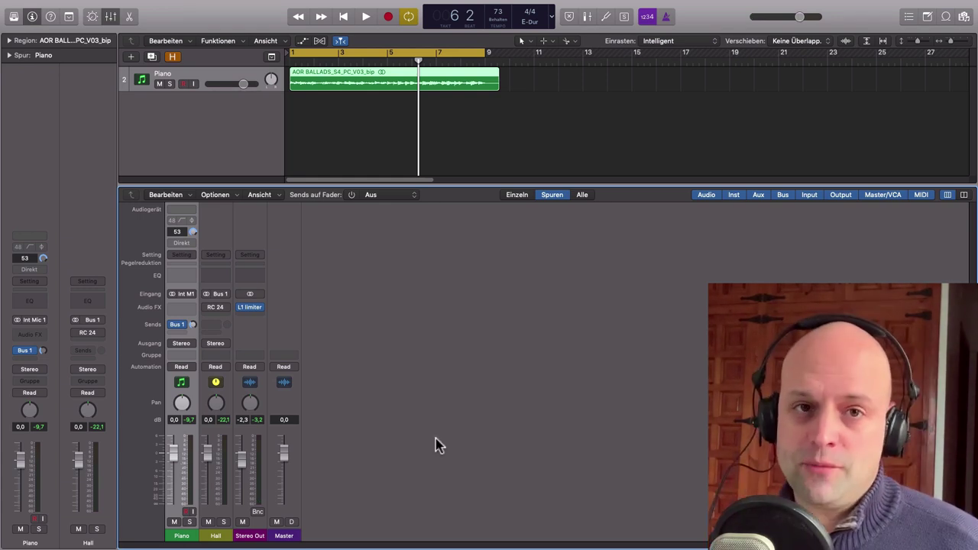
Switch the Piano channel's Bus 1 send to Pre-Fader and briefly pan the channel to +22 before recentring it.
{"action": "left_click", "coordinate": [184, 328]}
{"action": "left_click", "coordinate": [208, 377]}
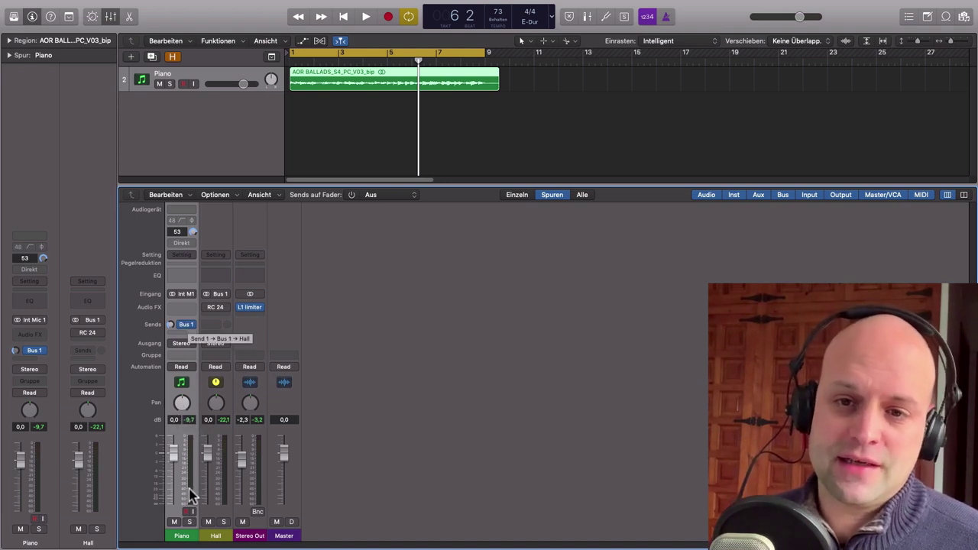
{"action": "left_click_drag", "start_coordinate": [182, 405], "coordinate": [182, 424]}
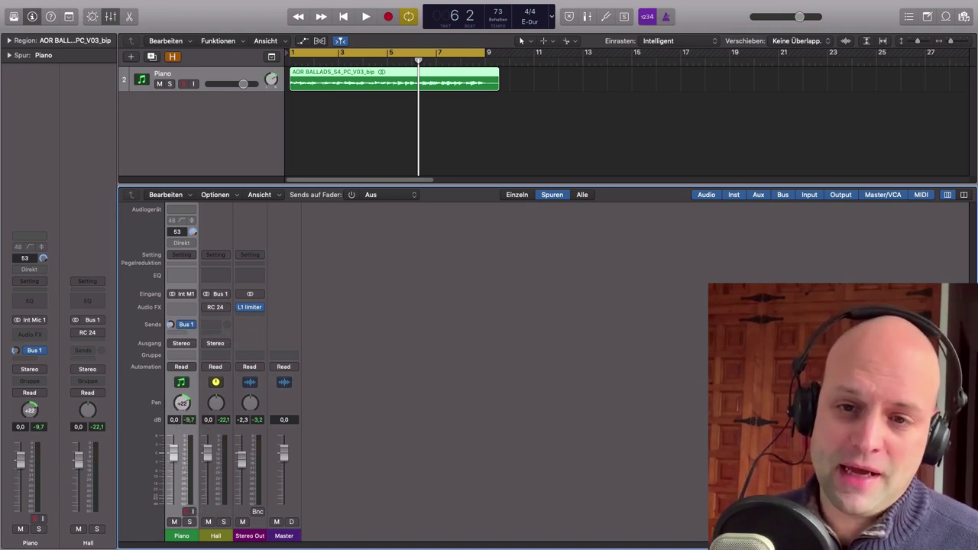
{"action": "left_click", "coordinate": [183, 405], "text": "alt"}
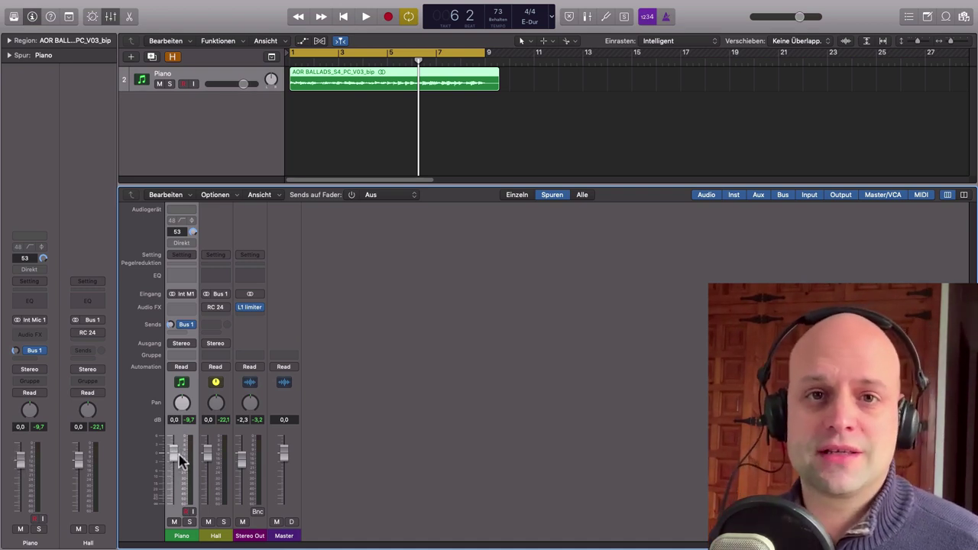
Mute and unmute the Hall channel, and review the mode options of the Piano channel's Bus 1 send.
{"action": "left_click", "coordinate": [209, 523]}
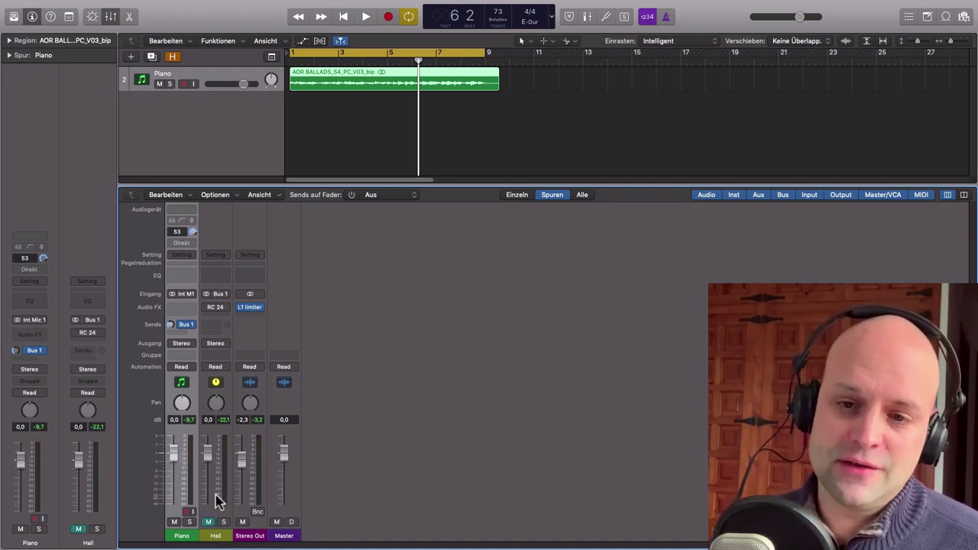
{"action": "left_click", "coordinate": [211, 524]}
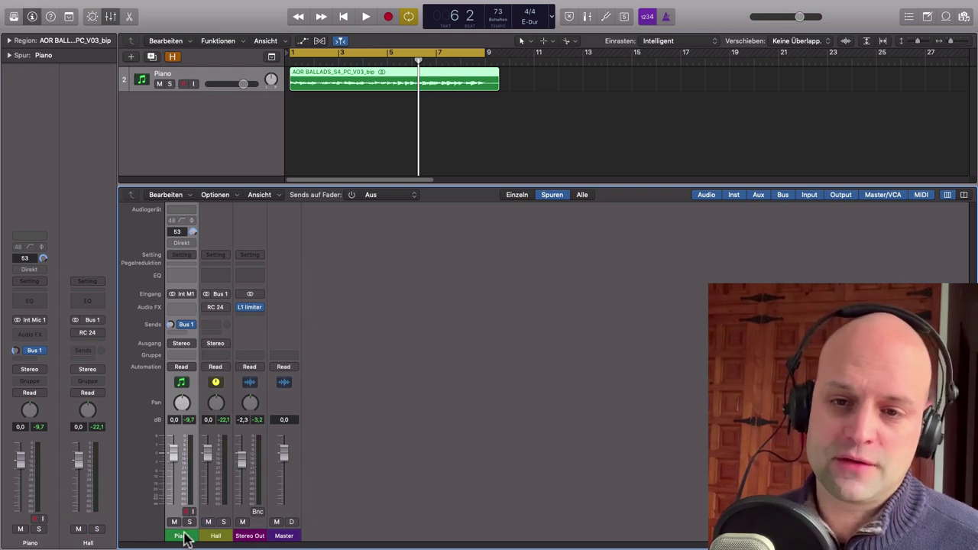
{"action": "left_click", "coordinate": [190, 325]}
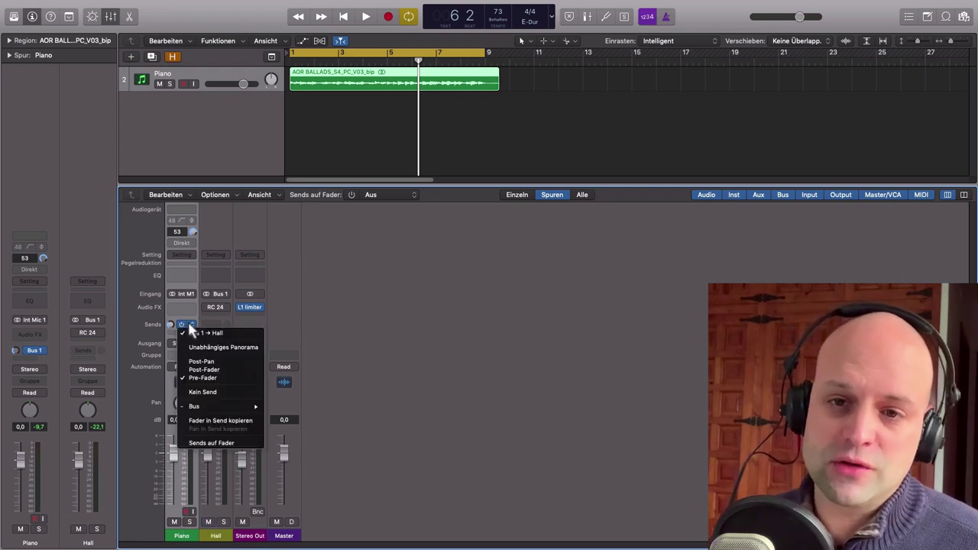
{"action": "left_click", "coordinate": [203, 370]}
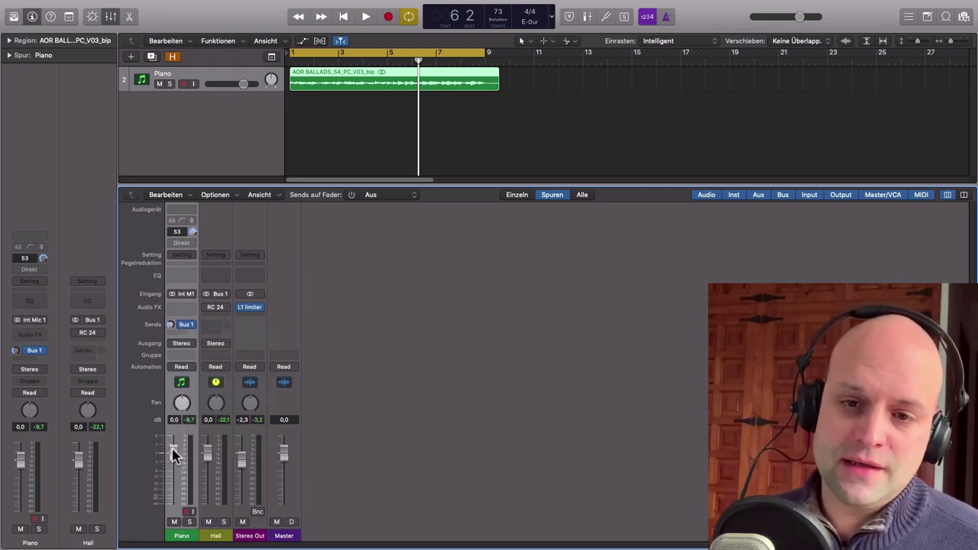
Lower the Piano fader to -0.4 dB and, during playback, to -∞ to hear the Pre-Fader send, then stop and restore 0.0 dB.
{"action": "left_click_drag", "start_coordinate": [172, 454], "coordinate": [173, 457]}
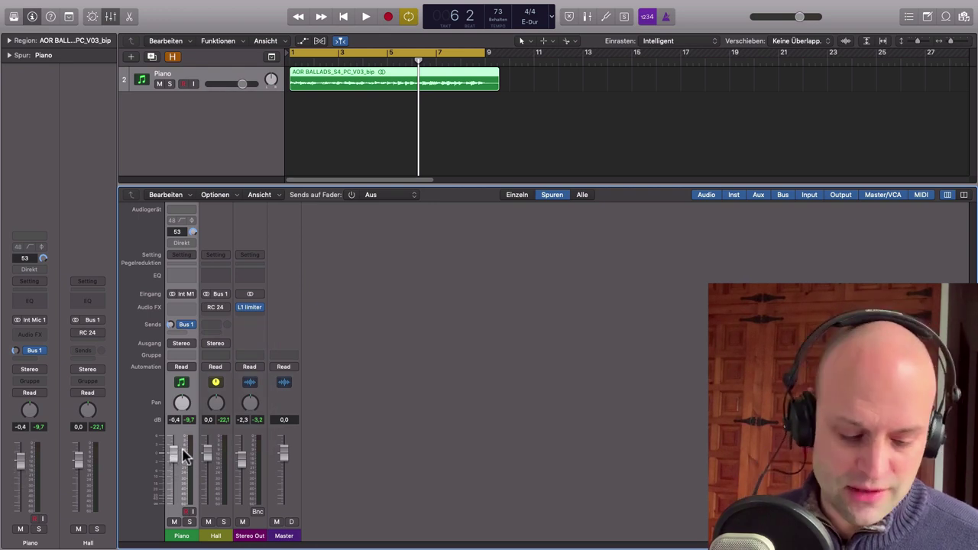
{"action": "left_click", "coordinate": [217, 537]}
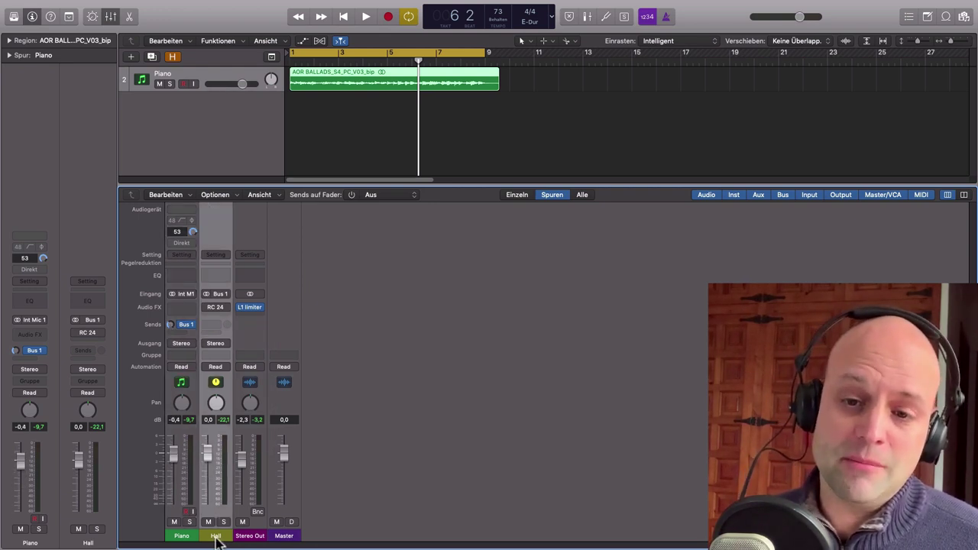
{"action": "left_click", "coordinate": [186, 537]}
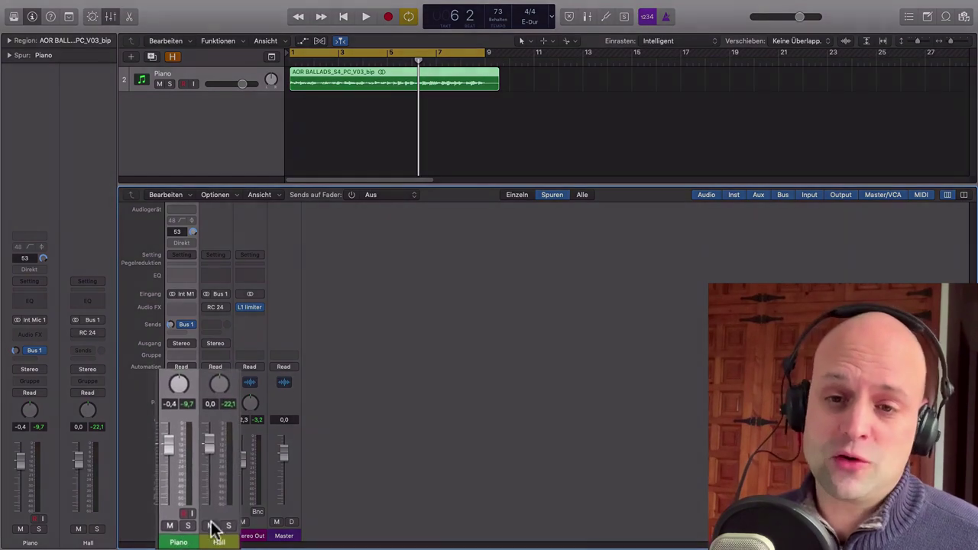
{"action": "key", "text": "space"}
{"action": "left_click_drag", "start_coordinate": [177, 367], "coordinate": [177, 340]}
{"action": "left_click", "coordinate": [163, 303], "text": "alt"}
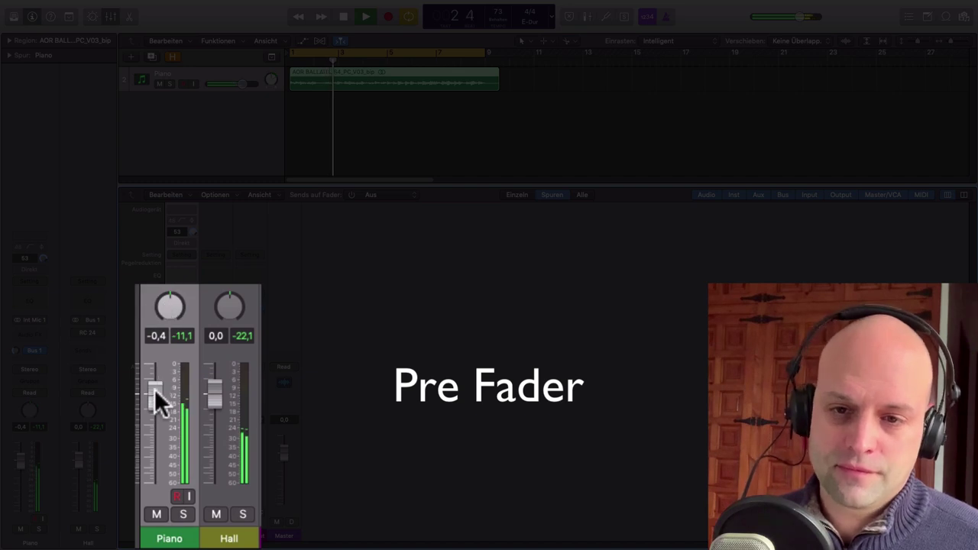
{"action": "left_click_drag", "start_coordinate": [155, 391], "coordinate": [155, 482]}
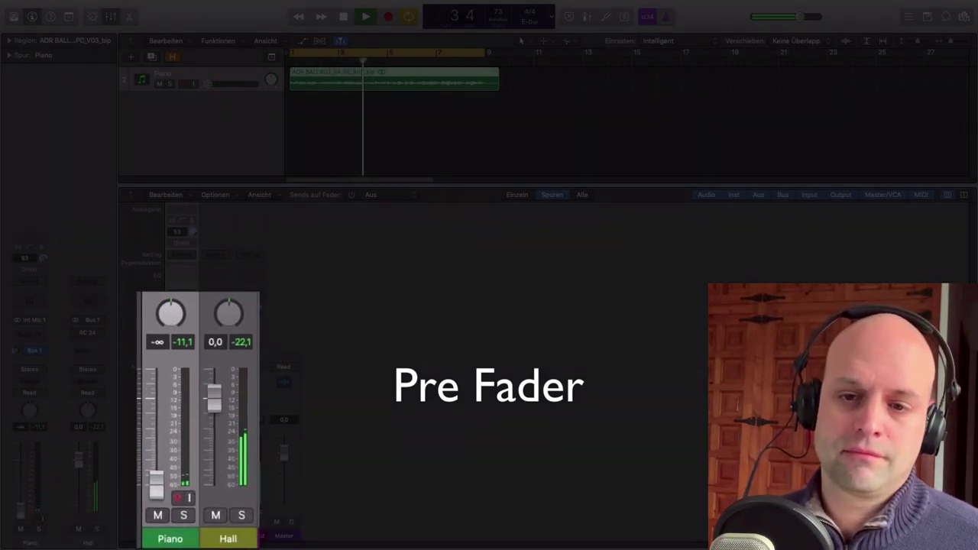
{"action": "key", "text": "space"}
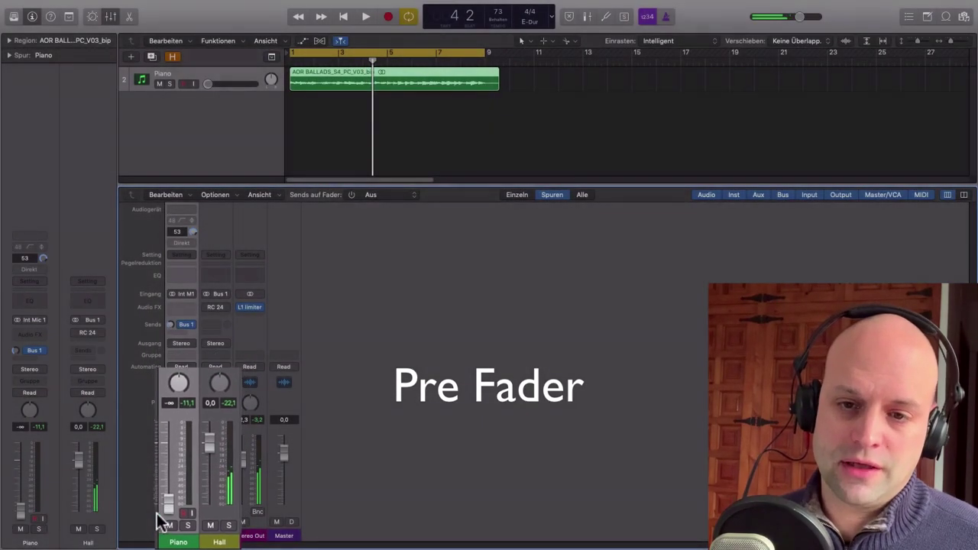
{"action": "left_click", "coordinate": [168, 505], "text": "alt"}
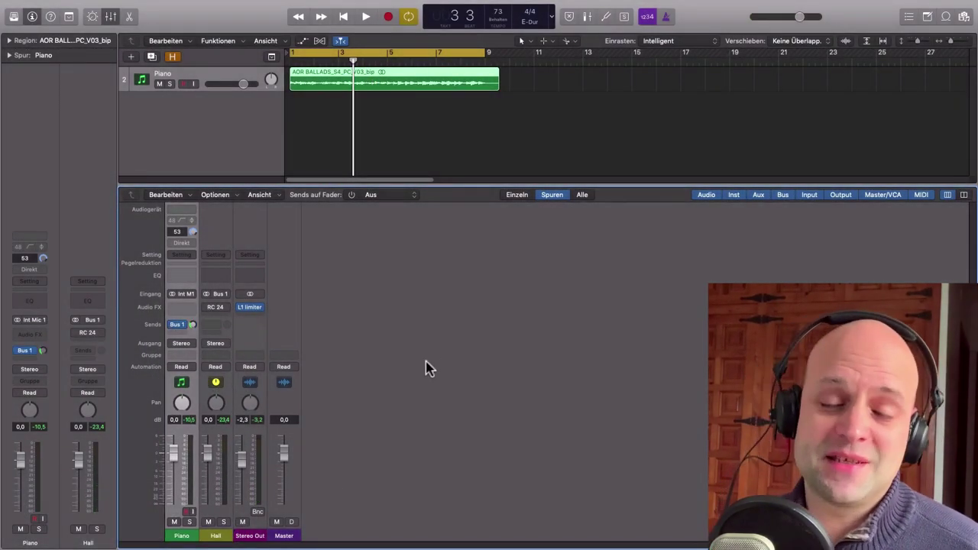
Review the Bus 1 send modes and turn on the RC 24 reverb on the Hall channel, ending with the Piano channel selected.
{"action": "left_click", "coordinate": [187, 326]}
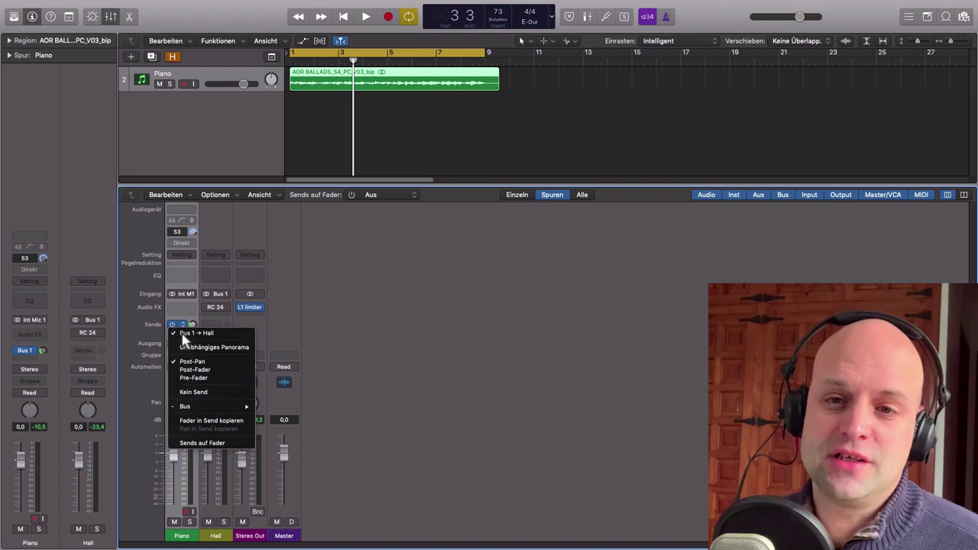
{"action": "left_click", "coordinate": [310, 344]}
{"action": "left_click", "coordinate": [207, 308]}
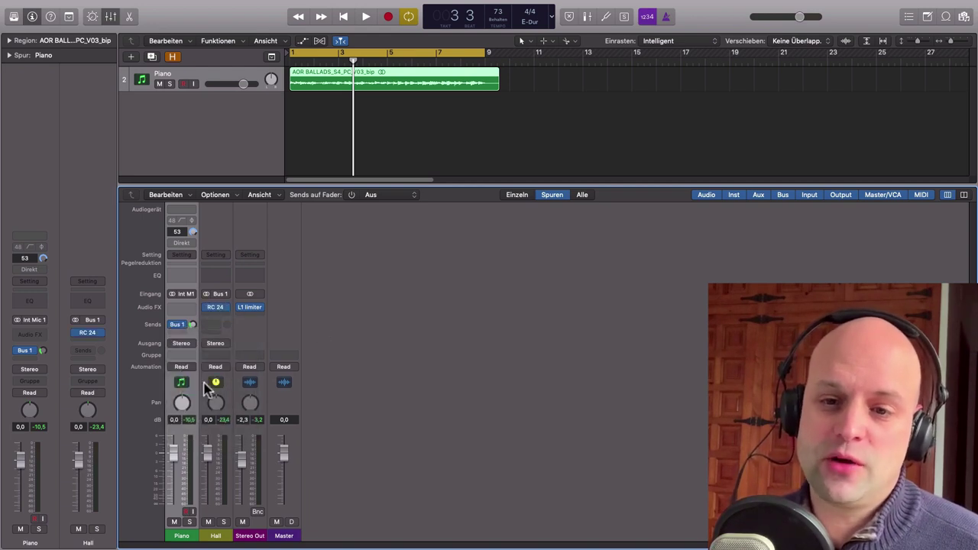
{"action": "left_click", "coordinate": [217, 536]}
{"action": "left_click", "coordinate": [184, 538]}
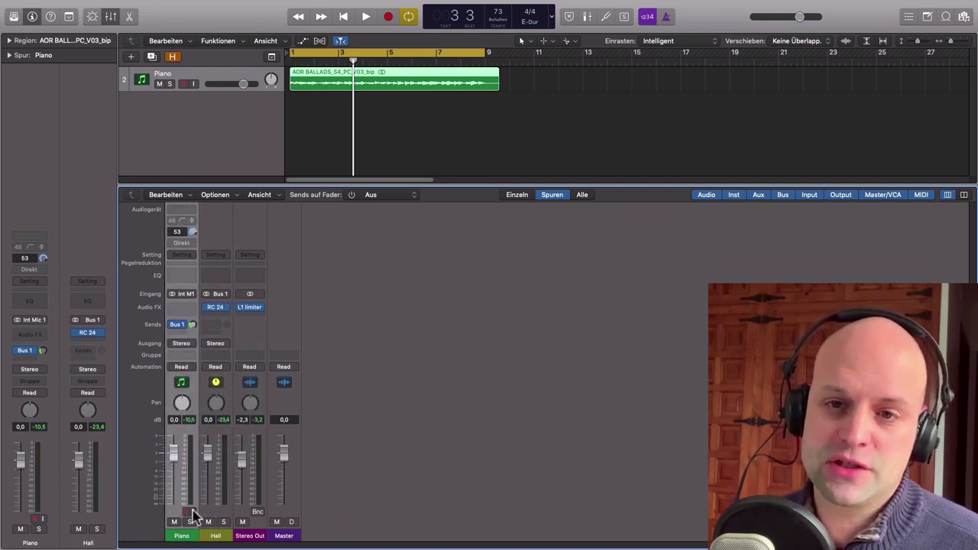
Choose Post-Pan for the Piano channel's Bus 1 send and place the playhead at the start of bar 1.
{"action": "left_click", "coordinate": [182, 327]}
{"action": "left_click", "coordinate": [192, 363]}
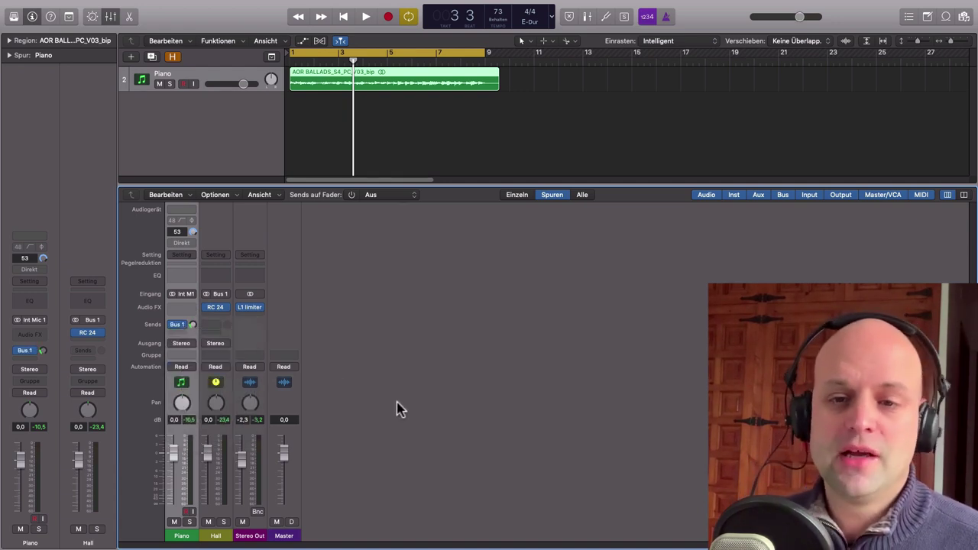
{"action": "left_click", "coordinate": [290, 61]}
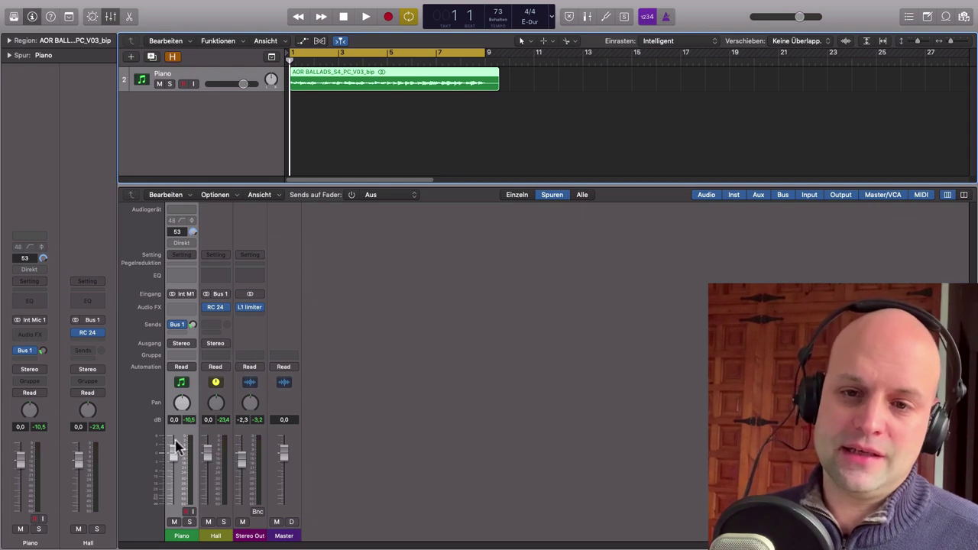
Play the track and pan the Piano channel to -53 and +42 to hear the reverb in Post-Pan mode, then stop and recentre.
{"action": "left_click_drag", "start_coordinate": [181, 409], "coordinate": [184, 408]}
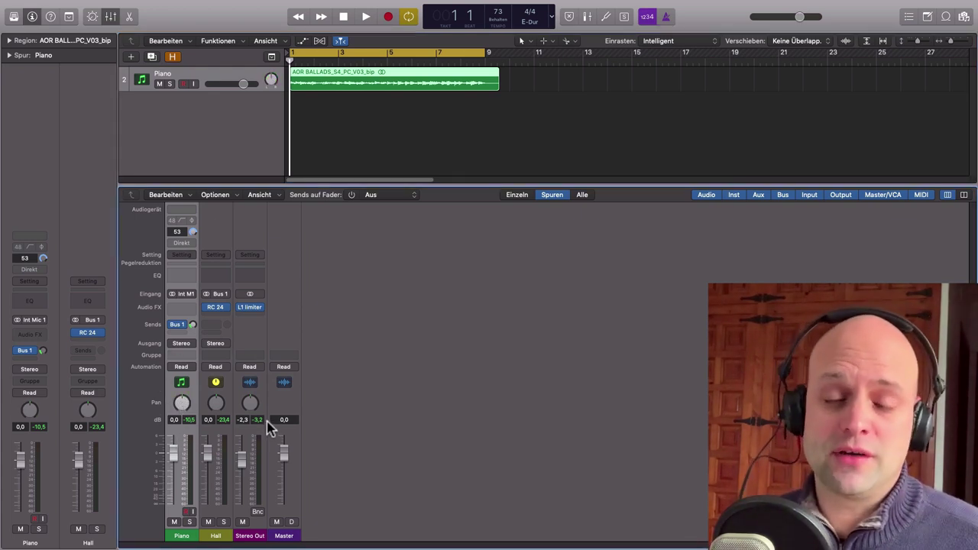
{"action": "key", "text": "space"}
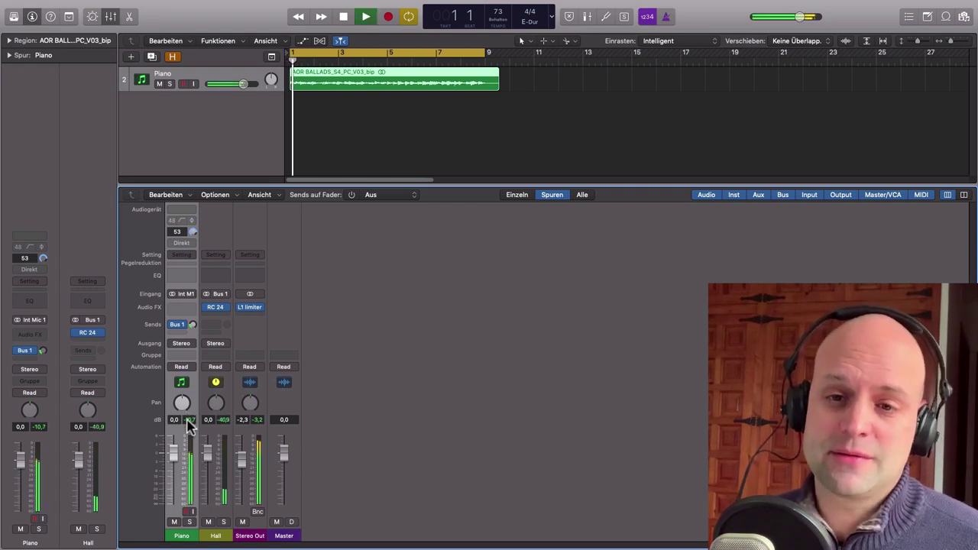
{"action": "left_click_drag", "start_coordinate": [182, 404], "coordinate": [175, 449]}
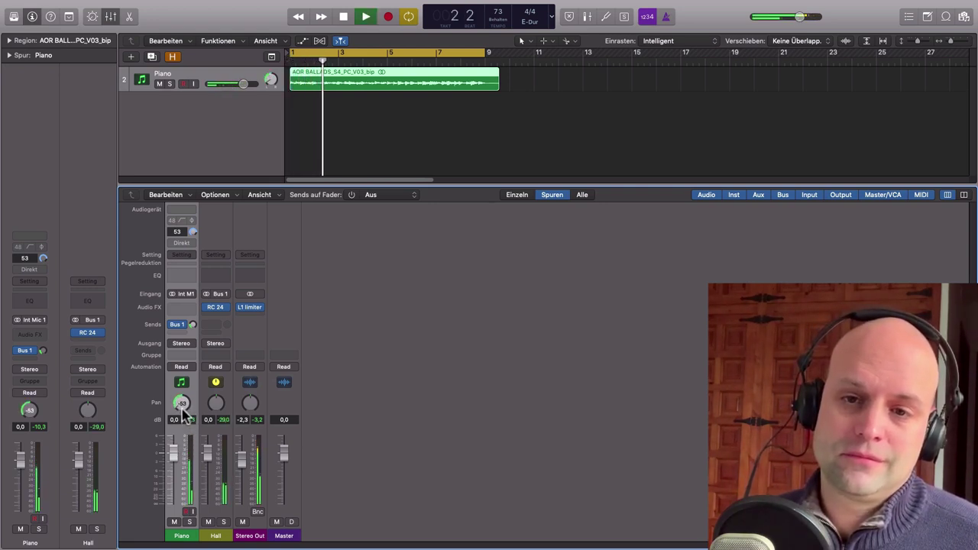
{"action": "left_click_drag", "start_coordinate": [182, 407], "coordinate": [141, 331]}
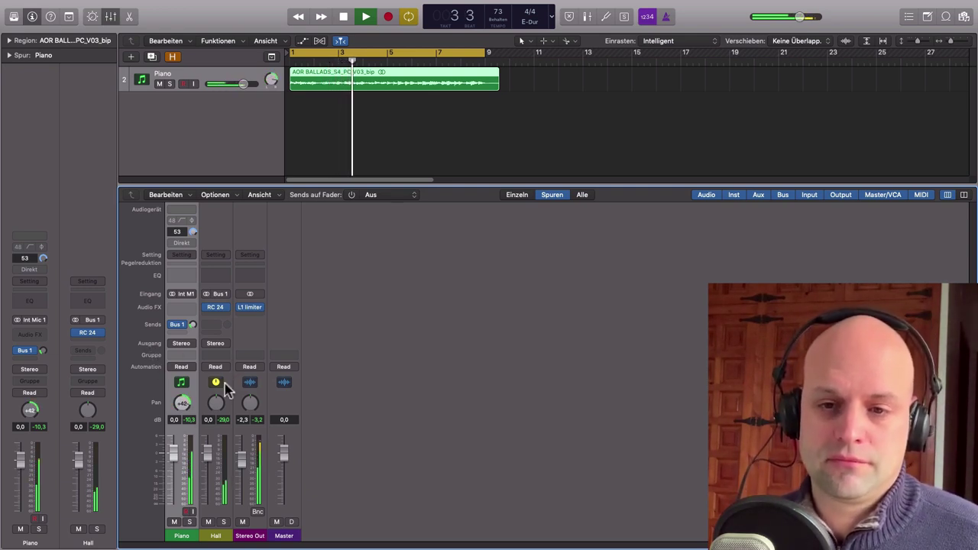
{"action": "key", "text": "space"}
{"action": "left_click", "coordinate": [182, 403], "text": "alt"}
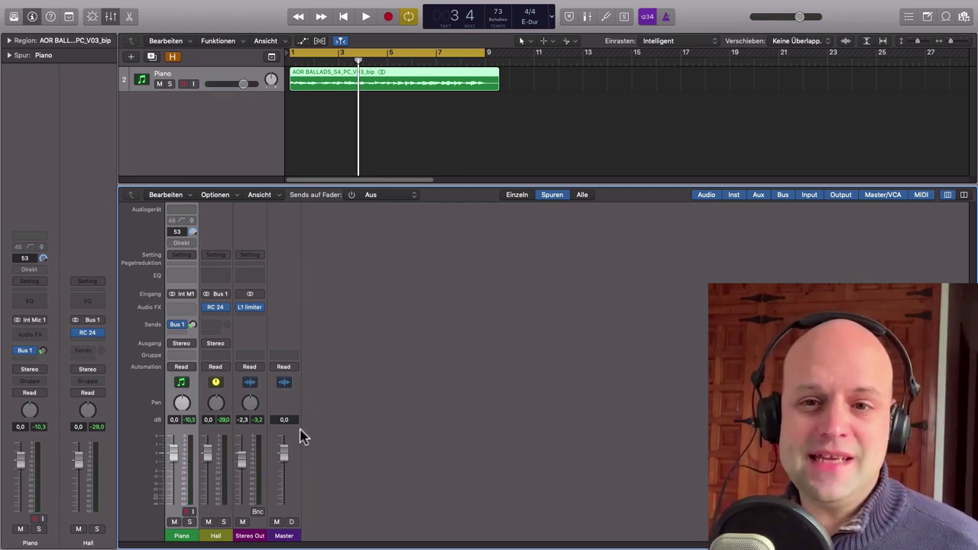
Set the Bus 1 send to Post-Fader and play the track with the Piano panned to +40 for comparison, then recentre and stop.
{"action": "left_click", "coordinate": [182, 327]}
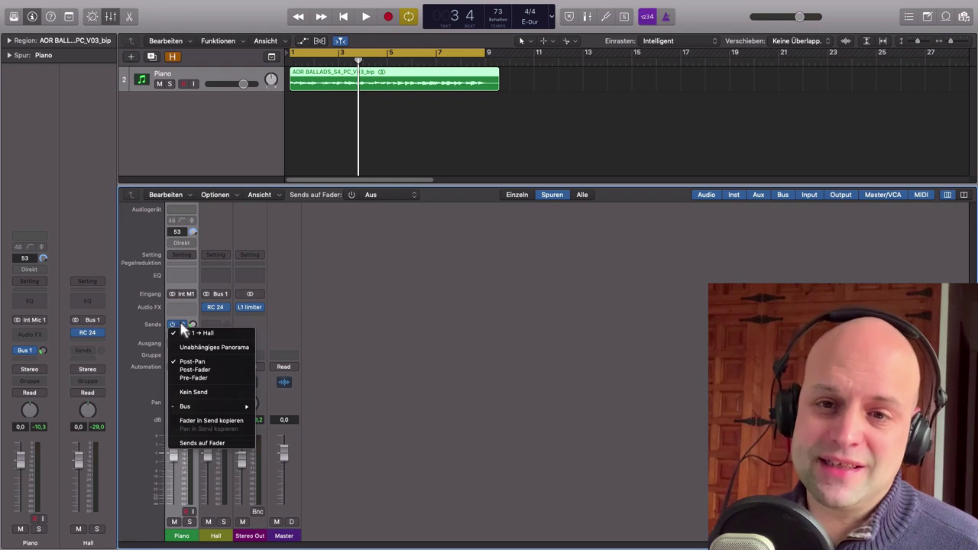
{"action": "left_click", "coordinate": [191, 370]}
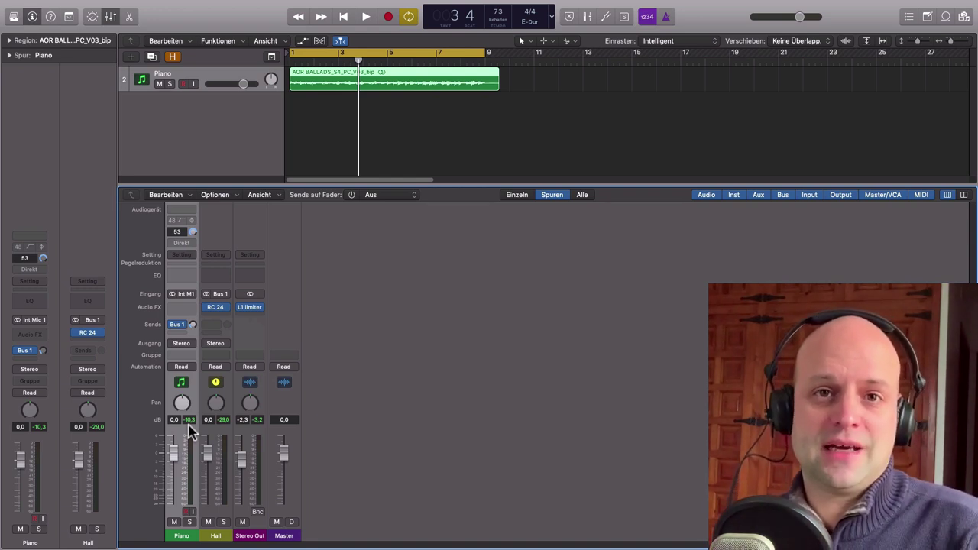
{"action": "key", "text": "space"}
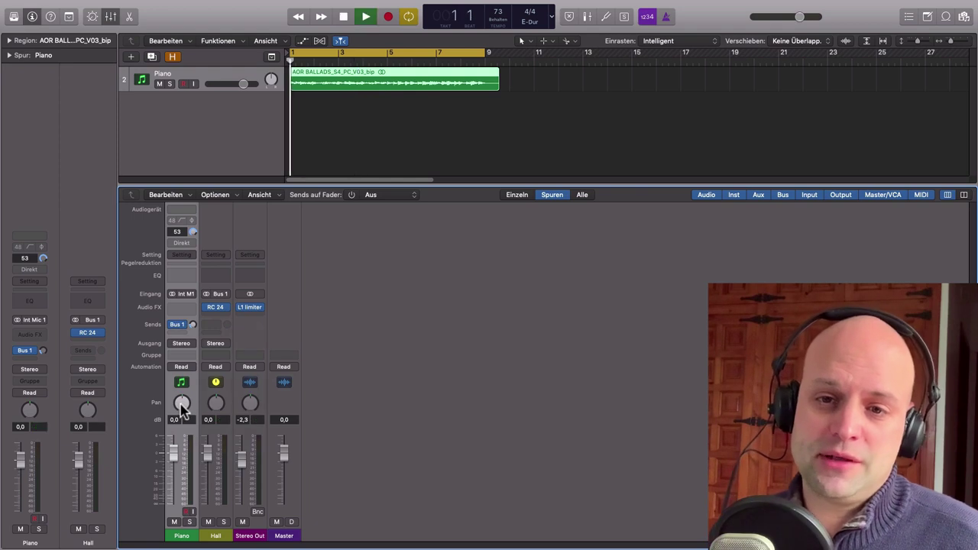
{"action": "left_click_drag", "start_coordinate": [185, 402], "coordinate": [184, 357]}
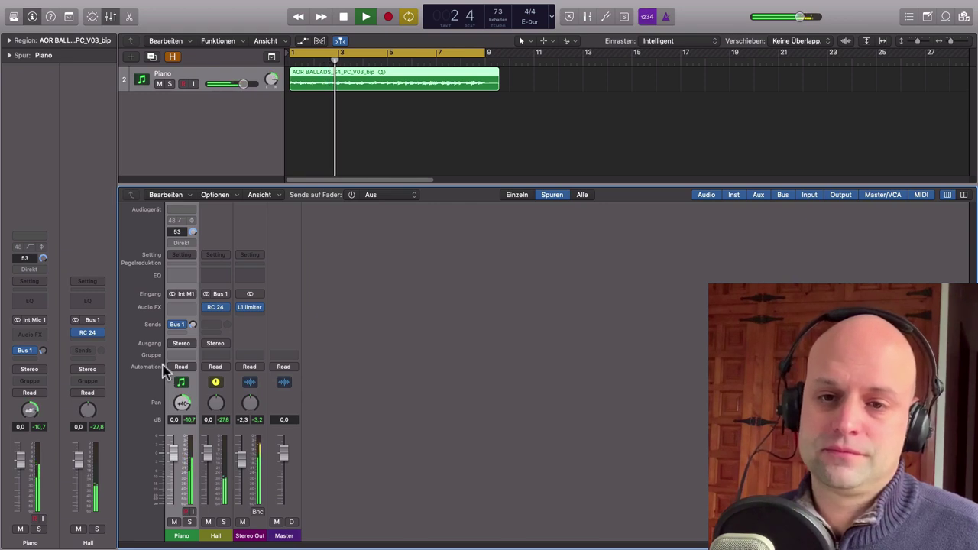
{"action": "left_click", "coordinate": [183, 407], "text": "alt"}
{"action": "key", "text": "space"}
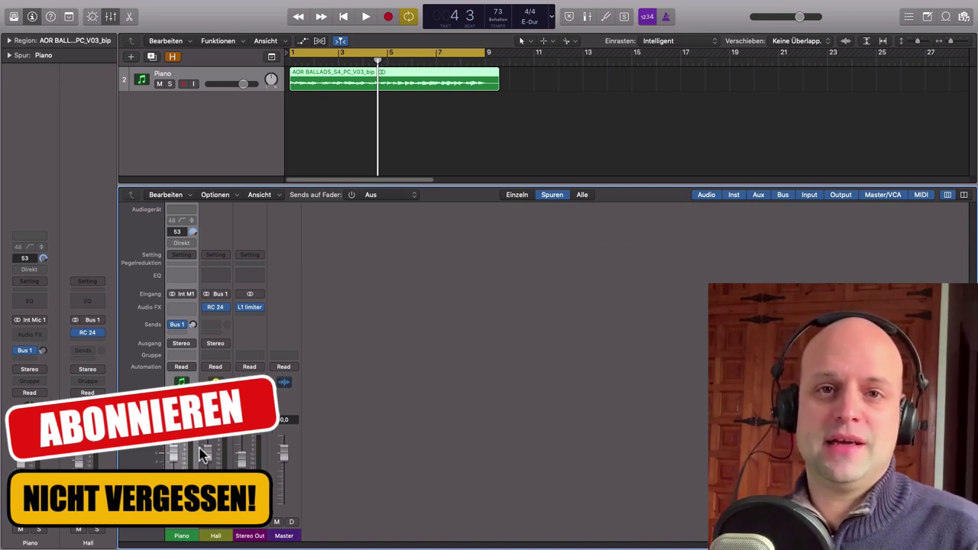
Set the Piano channel's Bus 1 send back to Post-Pan and open its mode options again.
{"action": "left_click", "coordinate": [185, 327]}
{"action": "left_click", "coordinate": [197, 368]}
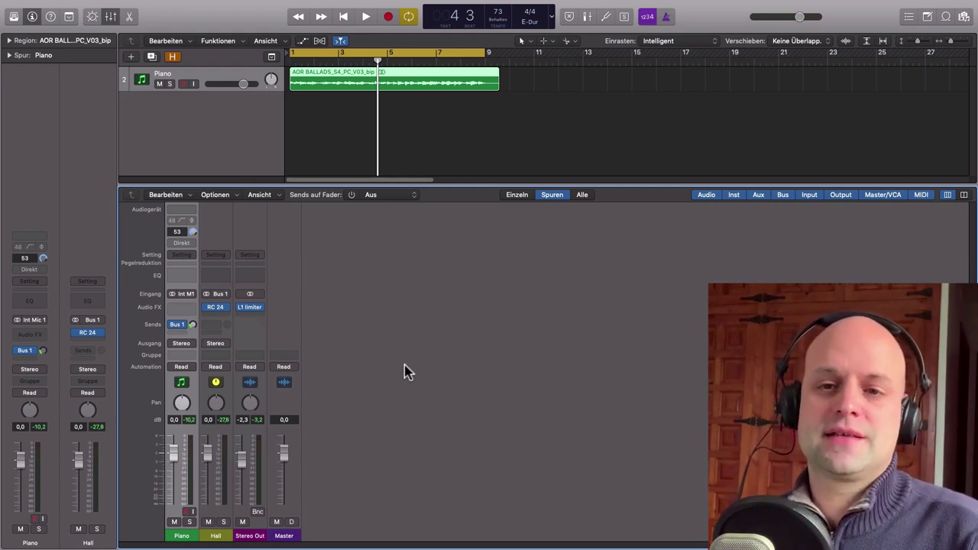
{"action": "left_click", "coordinate": [185, 327]}
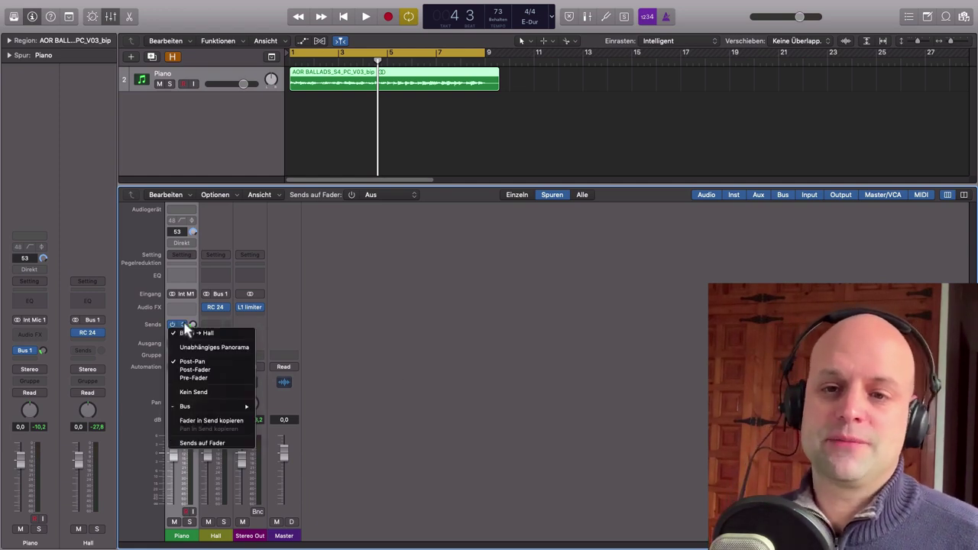
Set the Piano's Bus 1 send to Pre-Fader and play the track while lowering its fader to -17.2 dB, before stopping and resetting it to 0 dB.
{"action": "left_click", "coordinate": [194, 378]}
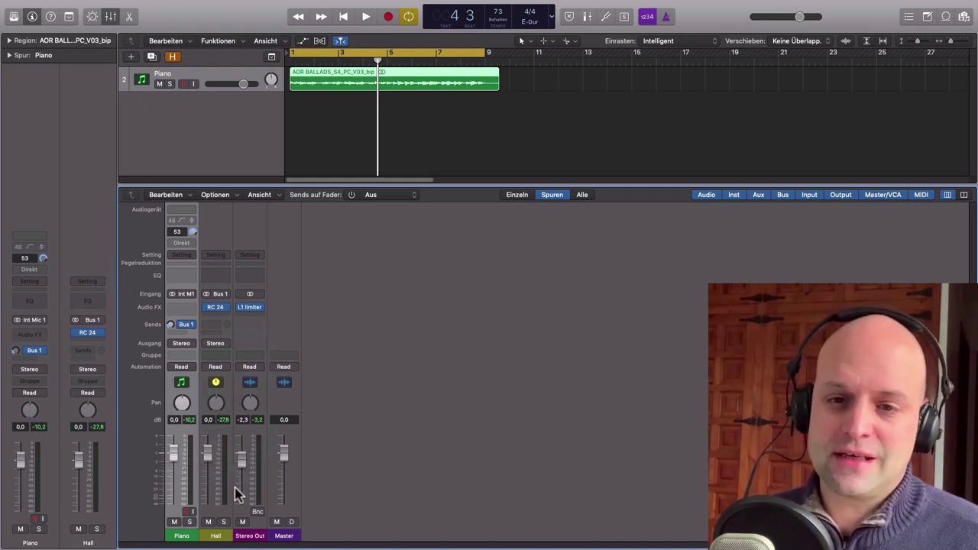
{"action": "key", "text": "space"}
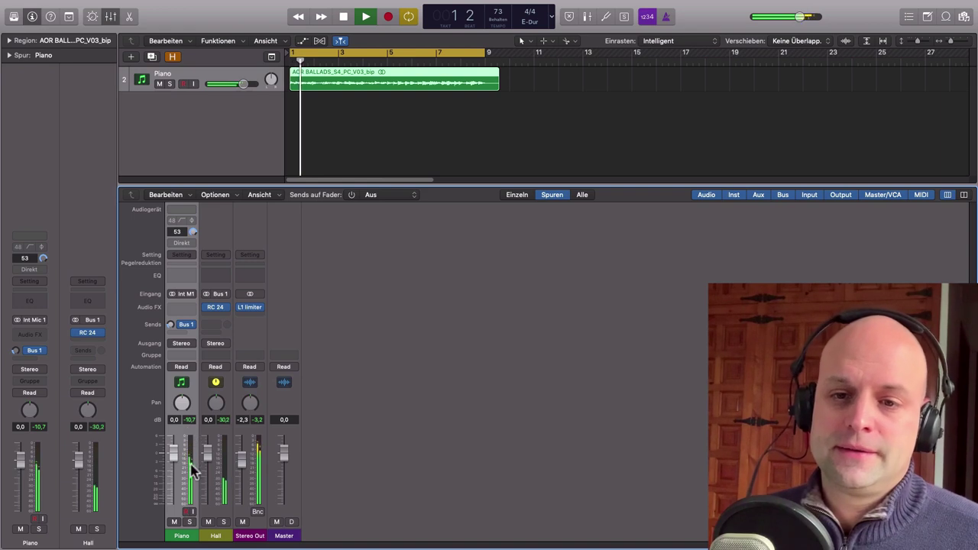
{"action": "left_click_drag", "start_coordinate": [174, 455], "coordinate": [181, 502]}
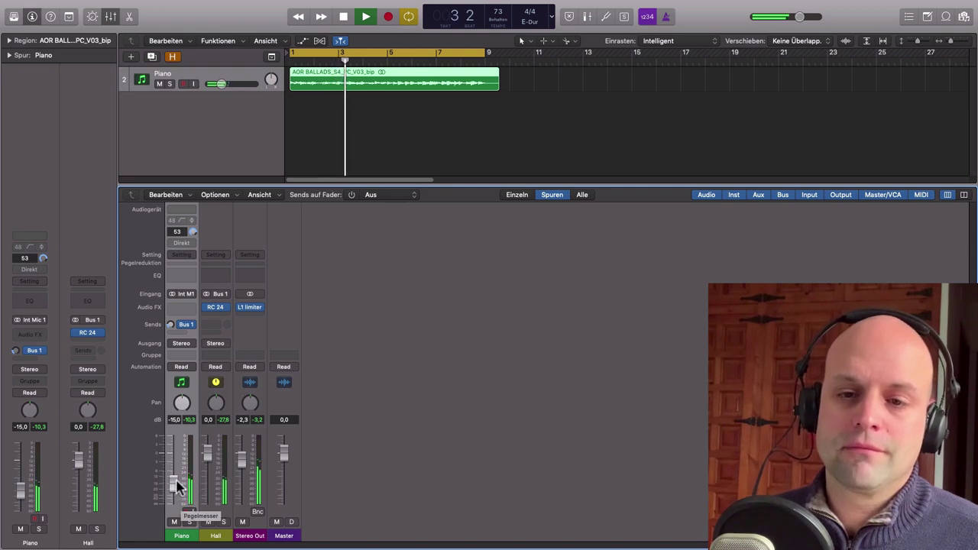
{"action": "left_click_drag", "start_coordinate": [175, 487], "coordinate": [176, 495]}
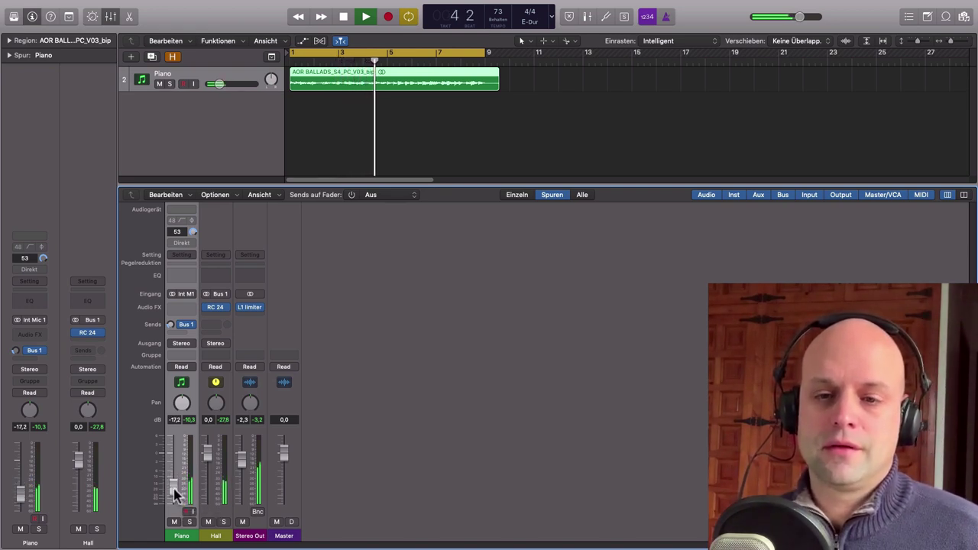
{"action": "key", "text": "space"}
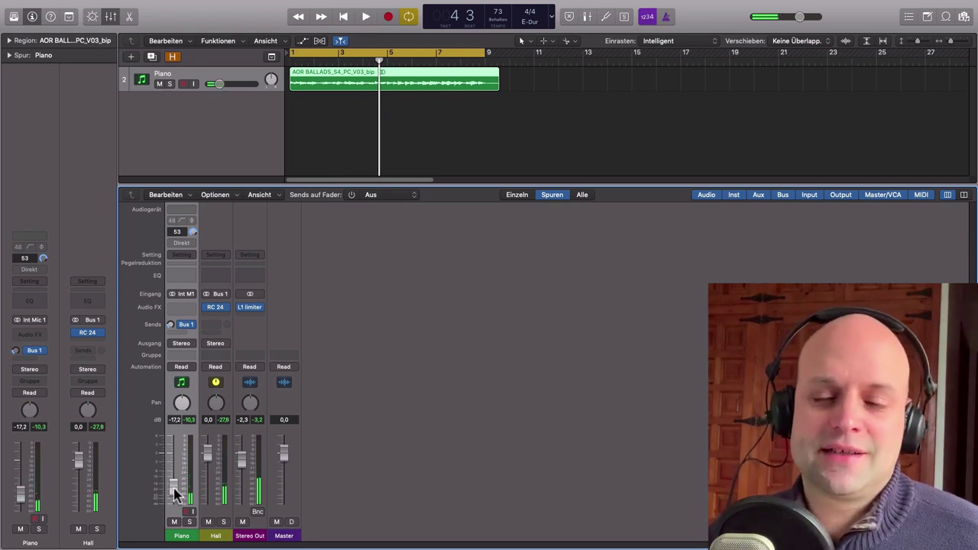
{"action": "left_click", "coordinate": [175, 487], "text": "alt"}
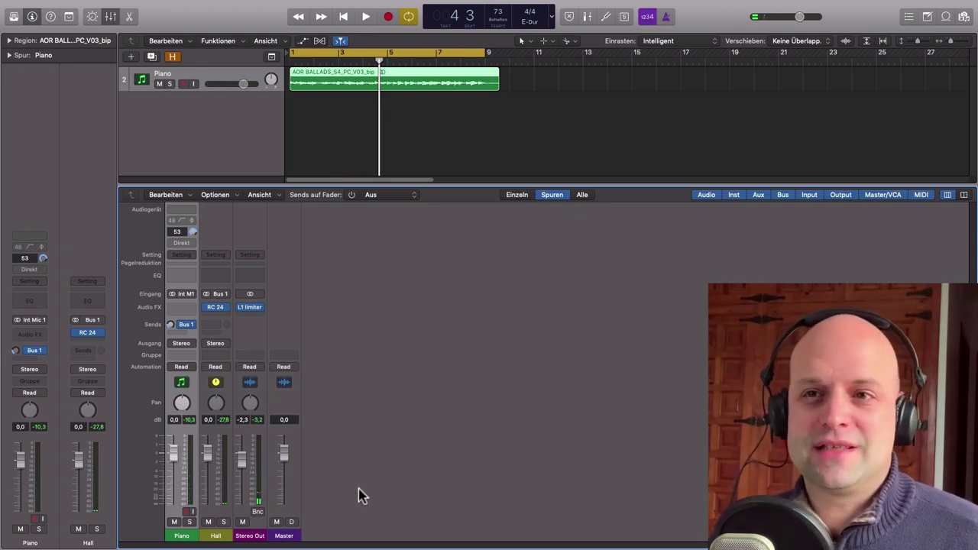